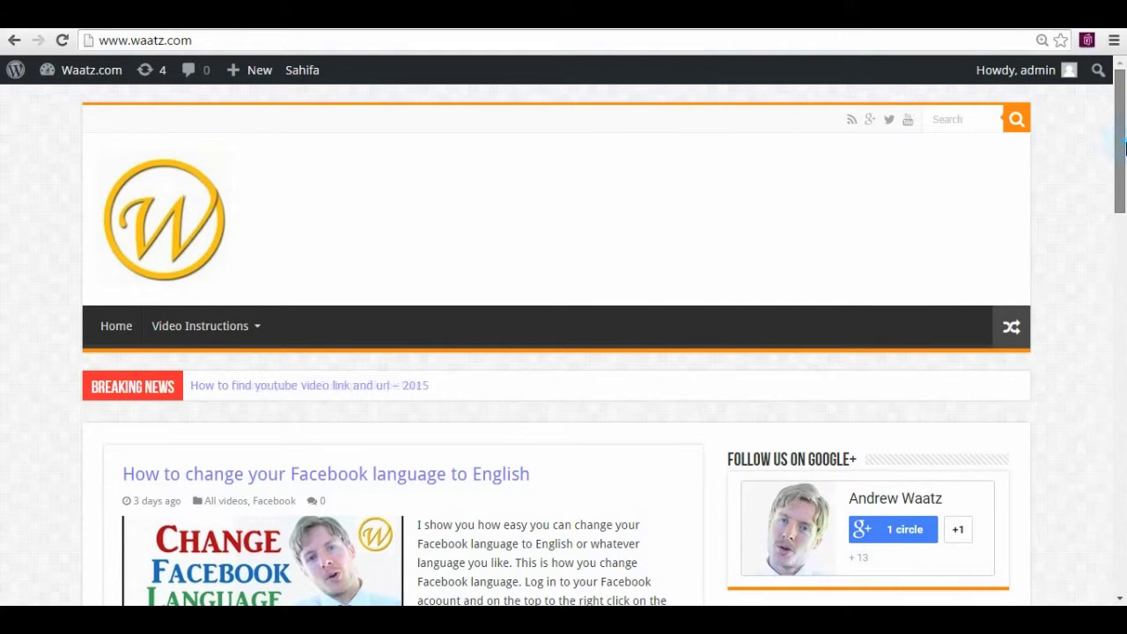
# Open the Widgets panel, expand the Primary Widget Area, and bring up the available-widgets list
pyautogui.moveTo(1124, 150); pyautogui.dragTo(1121, 169)
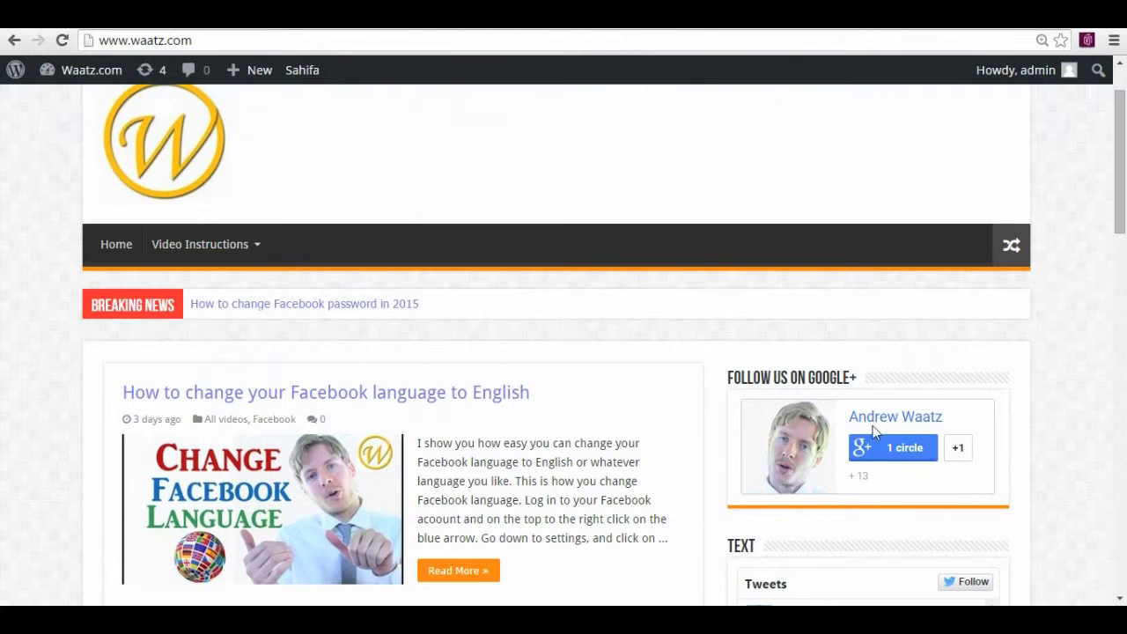
pyautogui.moveTo(1123, 191); pyautogui.dragTo(1122, 550)
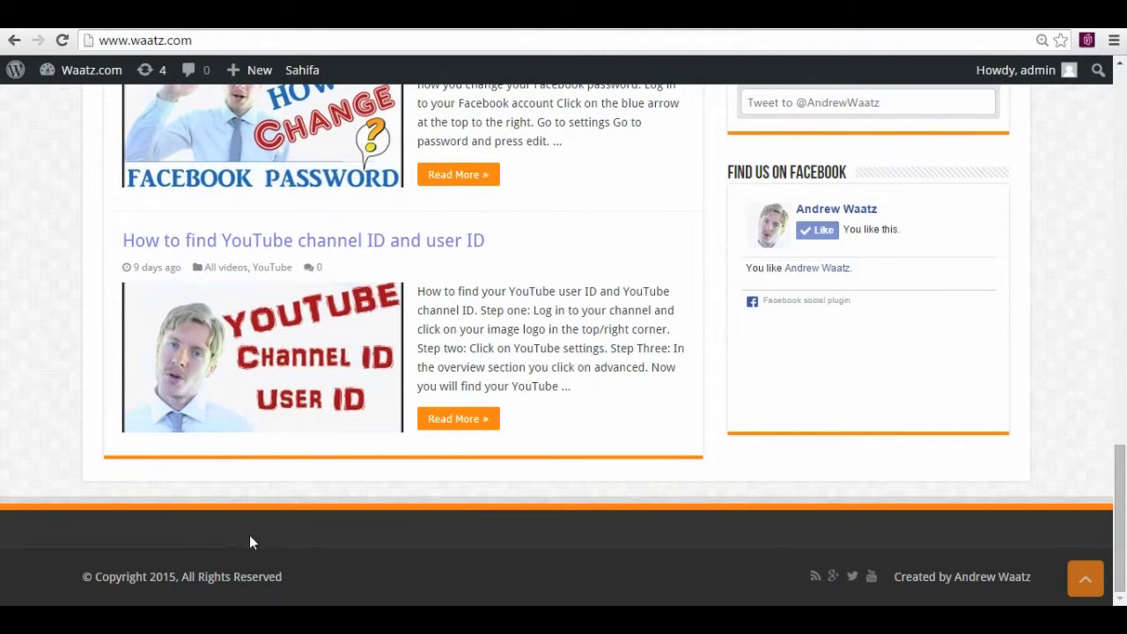
pyautogui.moveTo(1120, 519); pyautogui.dragTo(1057, 119)
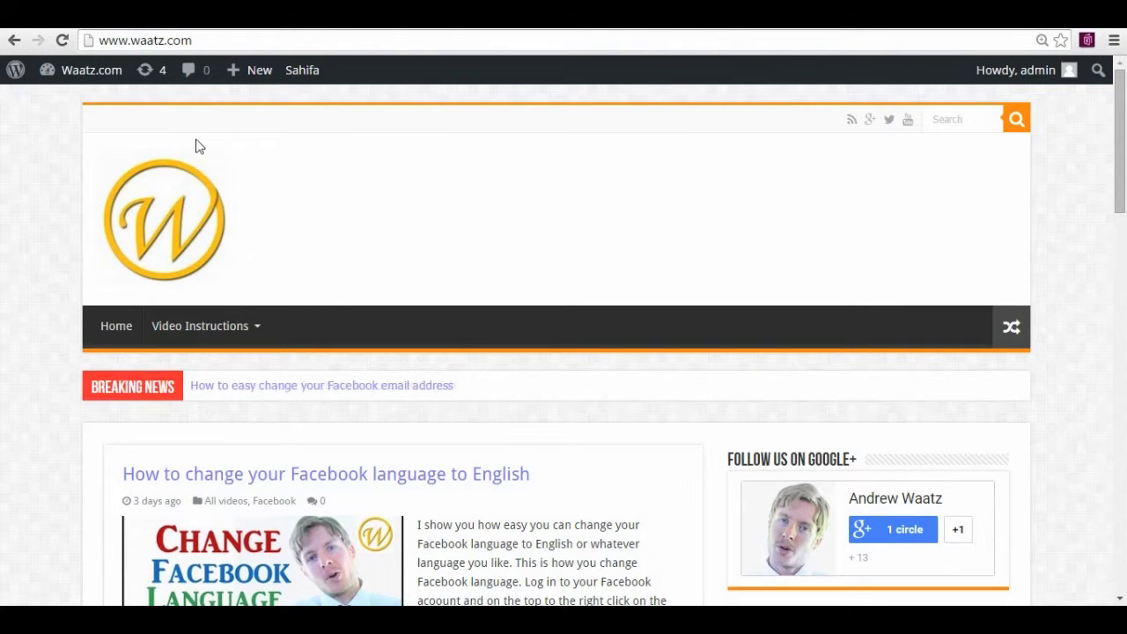
pyautogui.moveTo(88, 78)
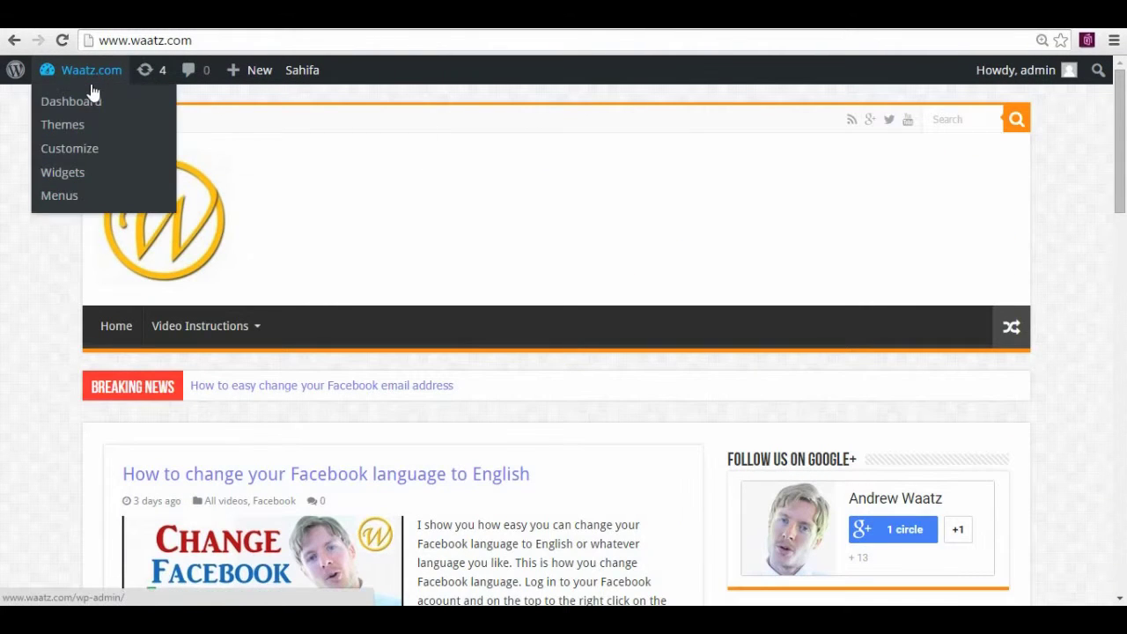
pyautogui.click(62, 174)
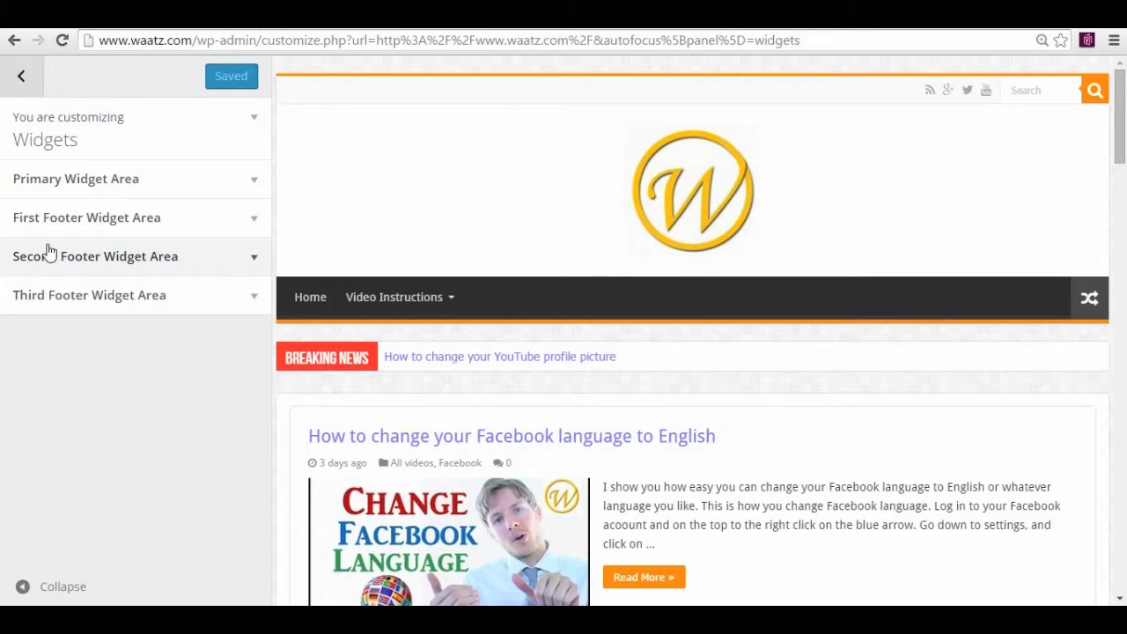
pyautogui.click(80, 187)
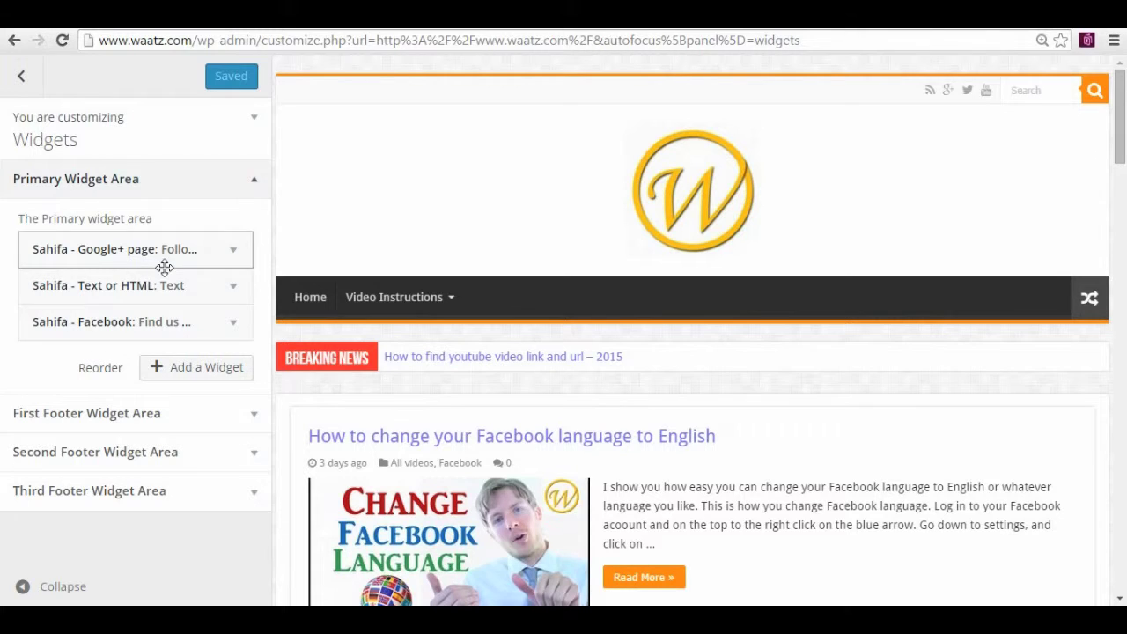
pyautogui.click(173, 372)
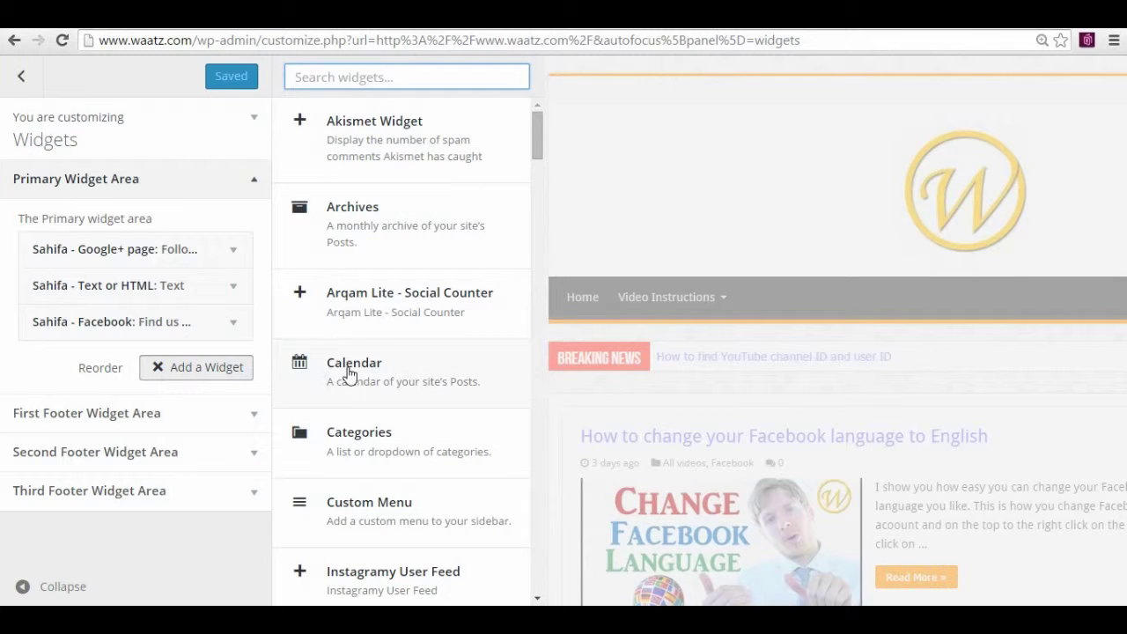
# Add a Calendar widget titled 'Calendar', publish it, and return to the live site
pyautogui.click(357, 370)
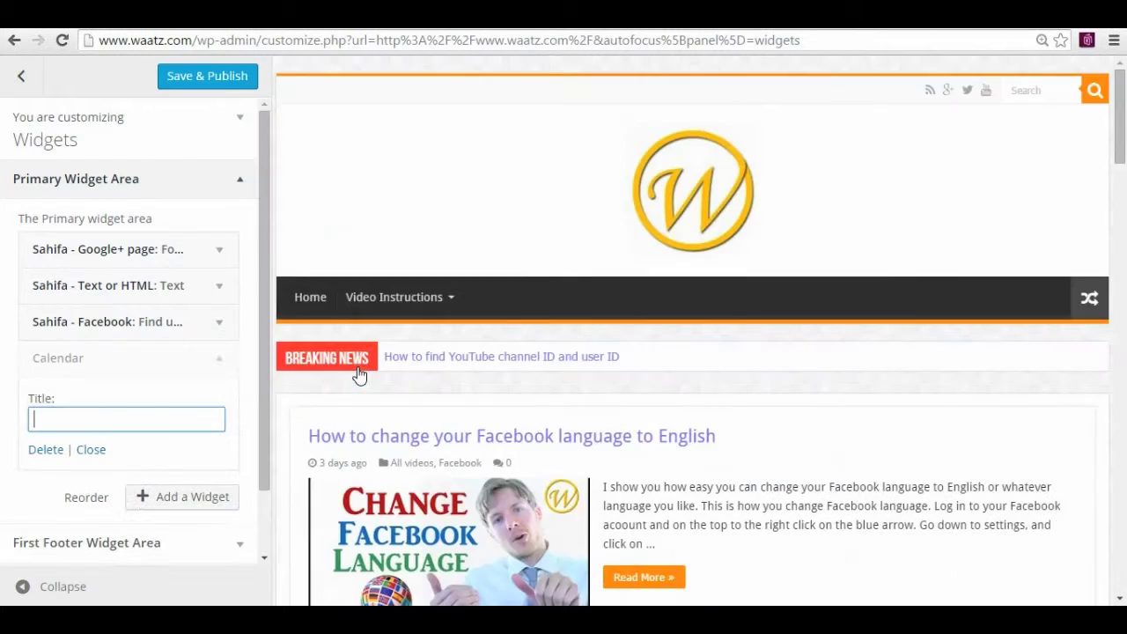
pyautogui.click(97, 419)
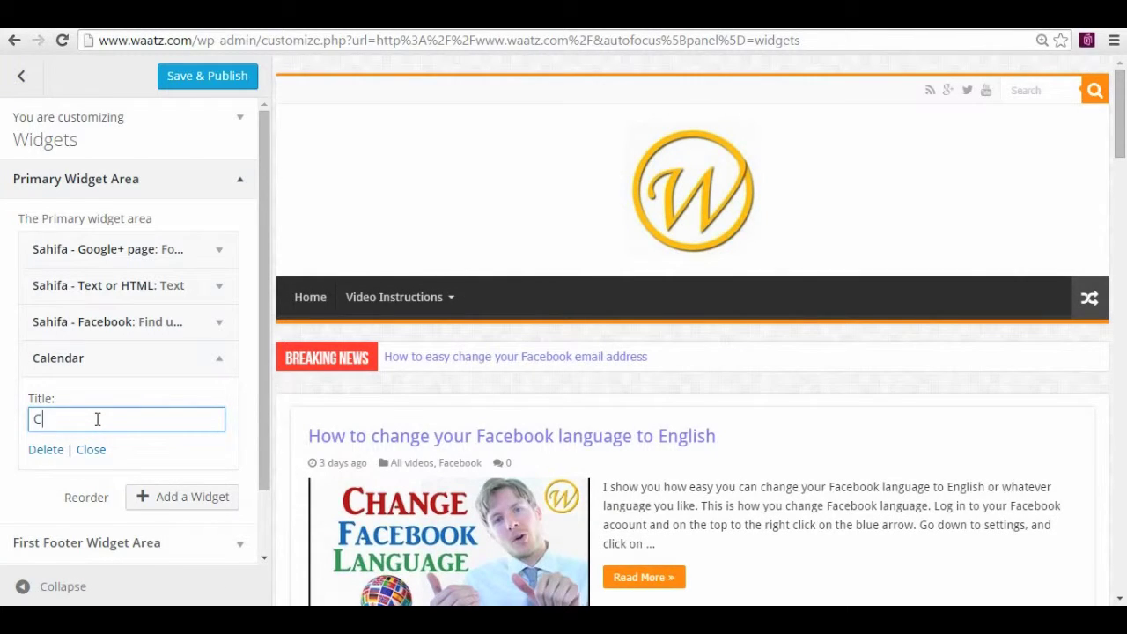
pyautogui.write('Cale')
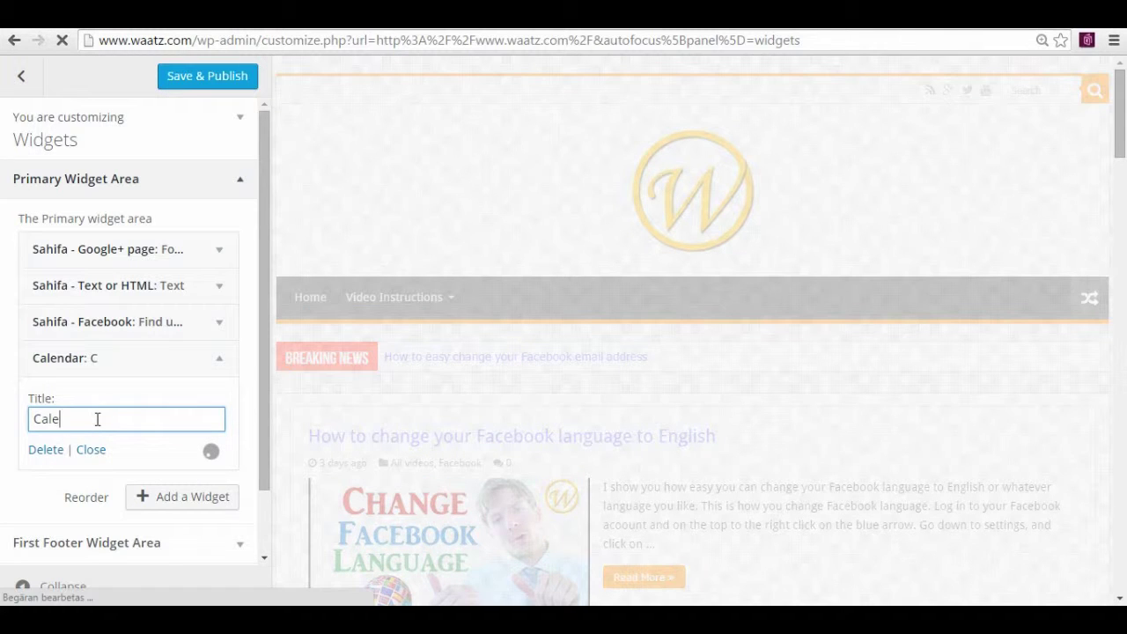
pyautogui.write('ndar')
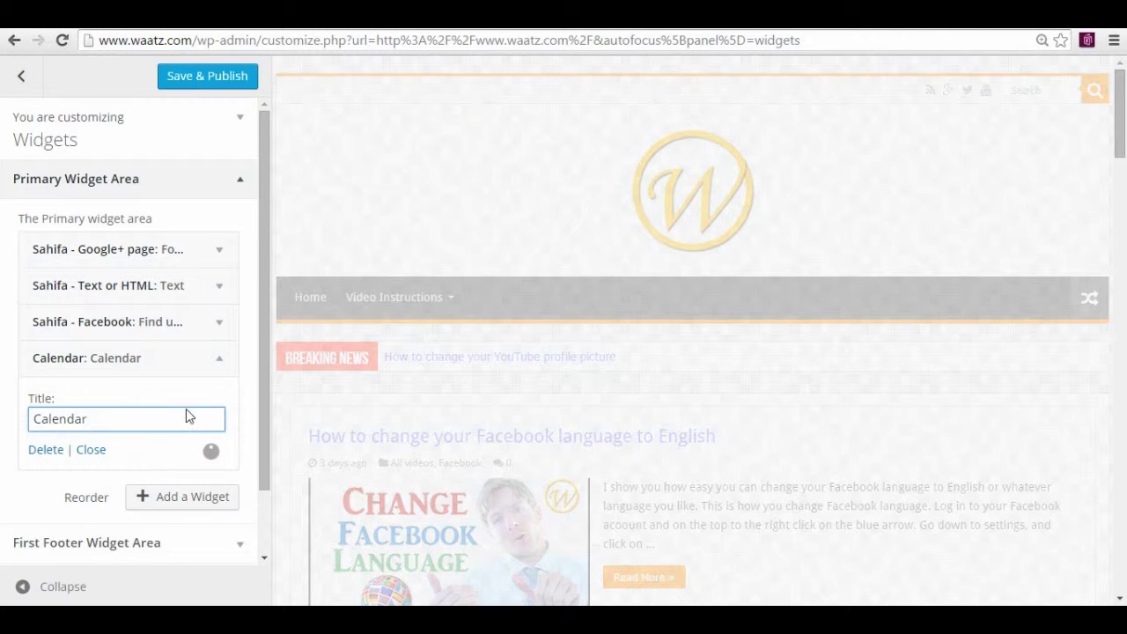
pyautogui.click(188, 79)
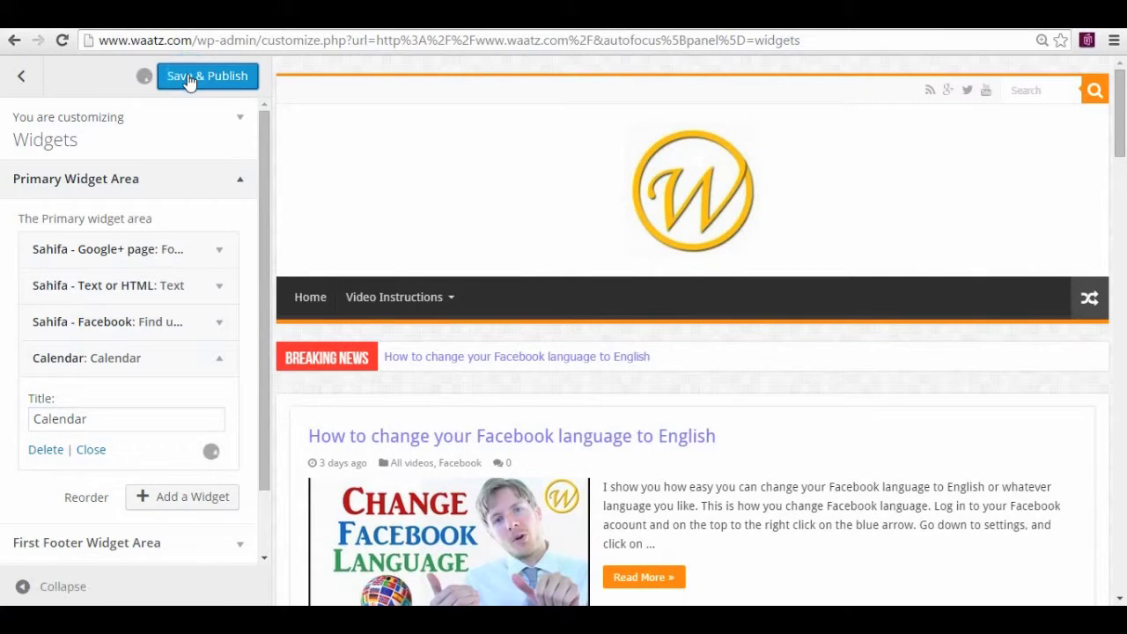
pyautogui.click(21, 77)
pyautogui.click(27, 79)
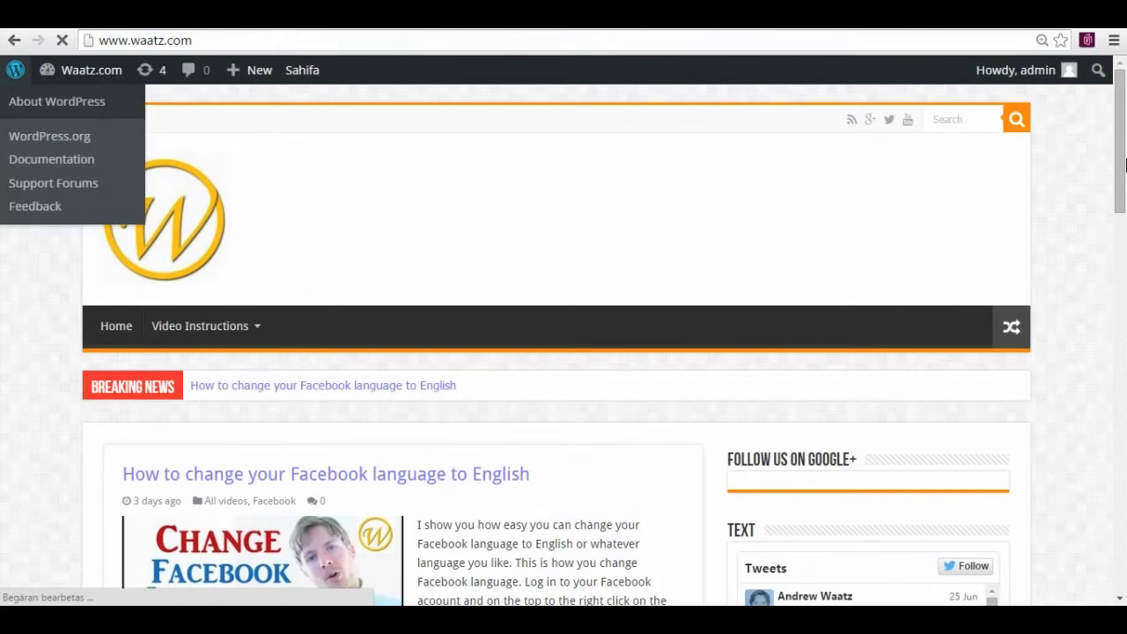
pyautogui.scroll(-5, 1125, 356)
pyautogui.scroll(-10, 1125, 356)
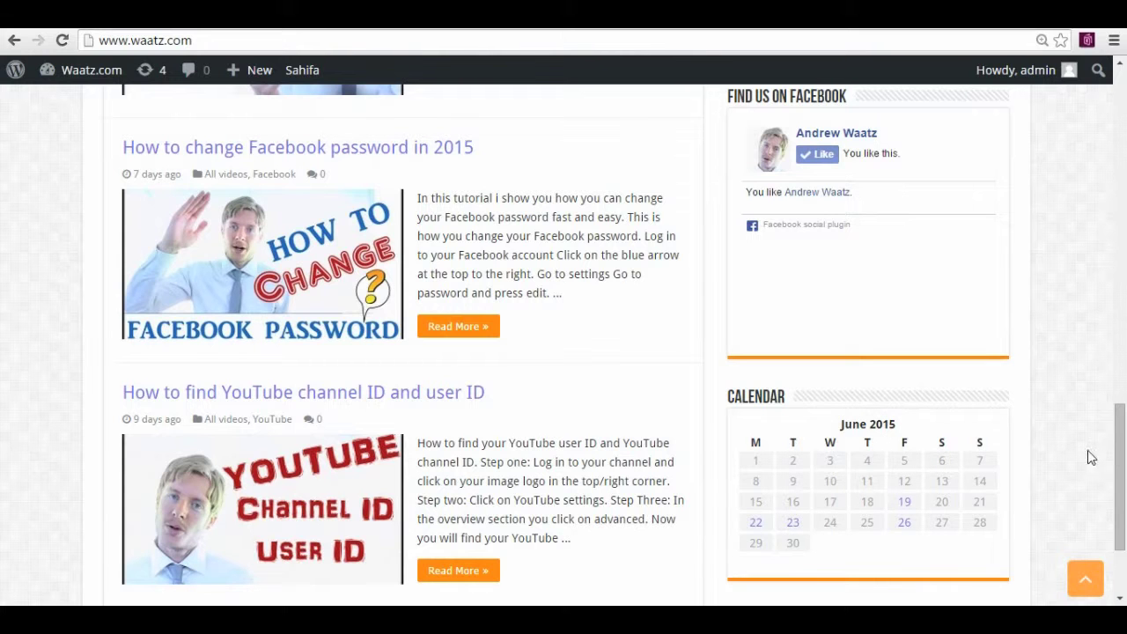
pyautogui.scroll(-1, 1120, 458)
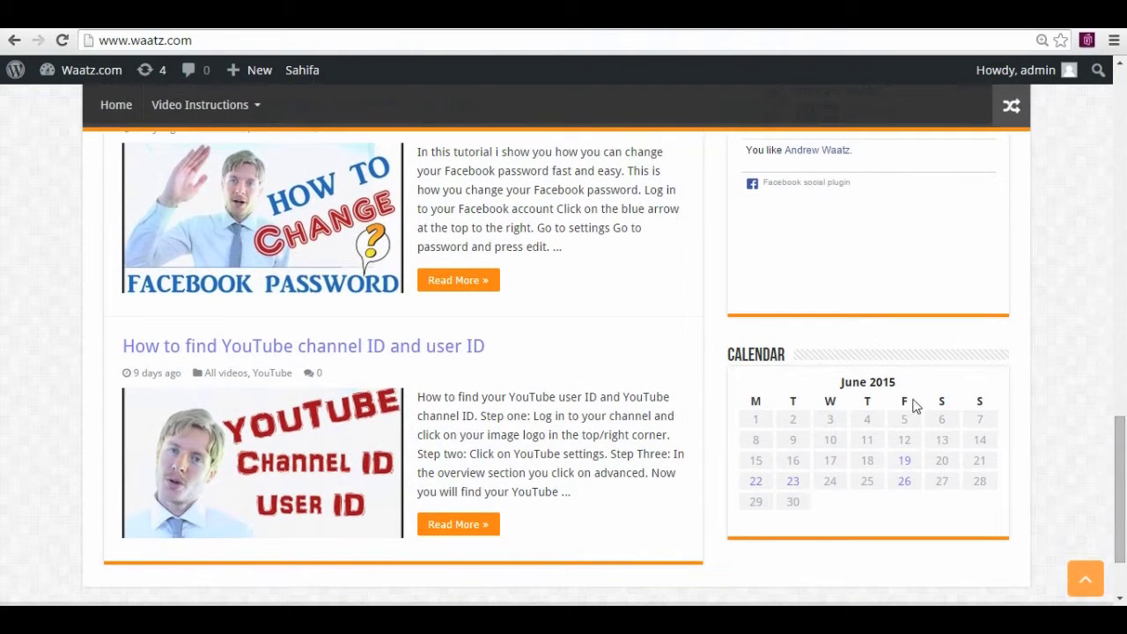
pyautogui.scroll(2, 1119, 467)
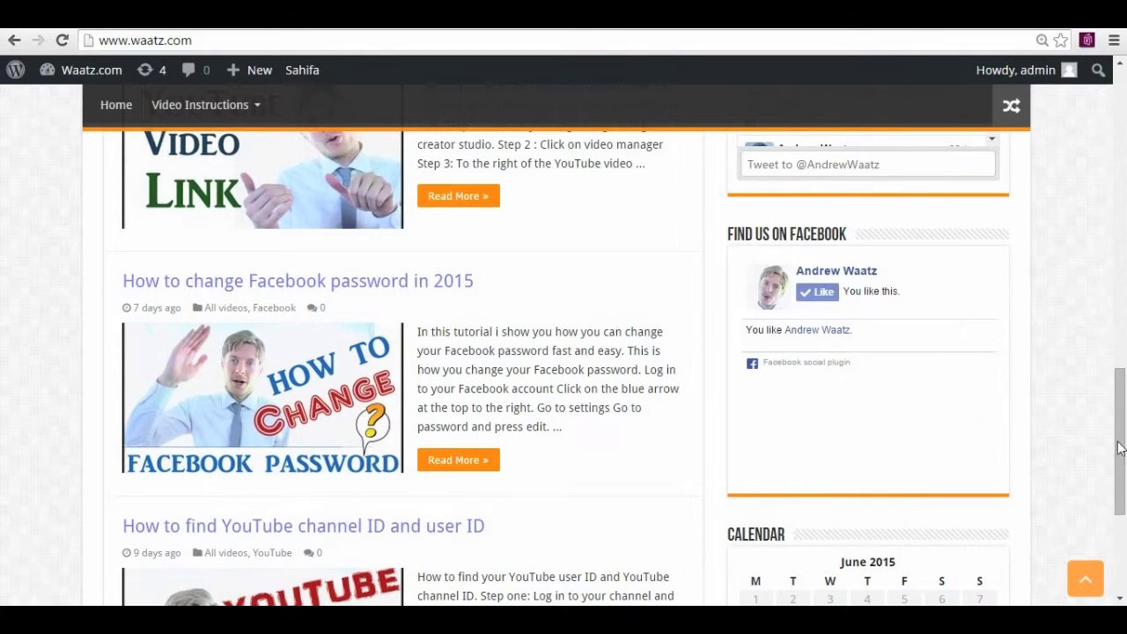
pyautogui.moveTo(1119, 449); pyautogui.dragTo(1116, 179)
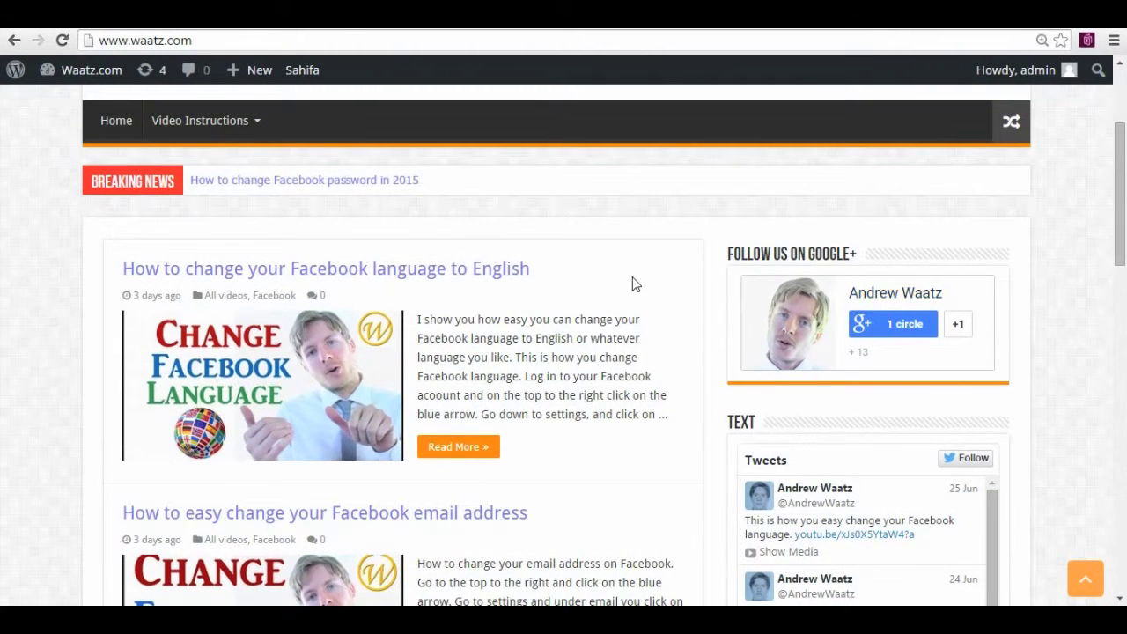
pyautogui.moveTo(92, 72)
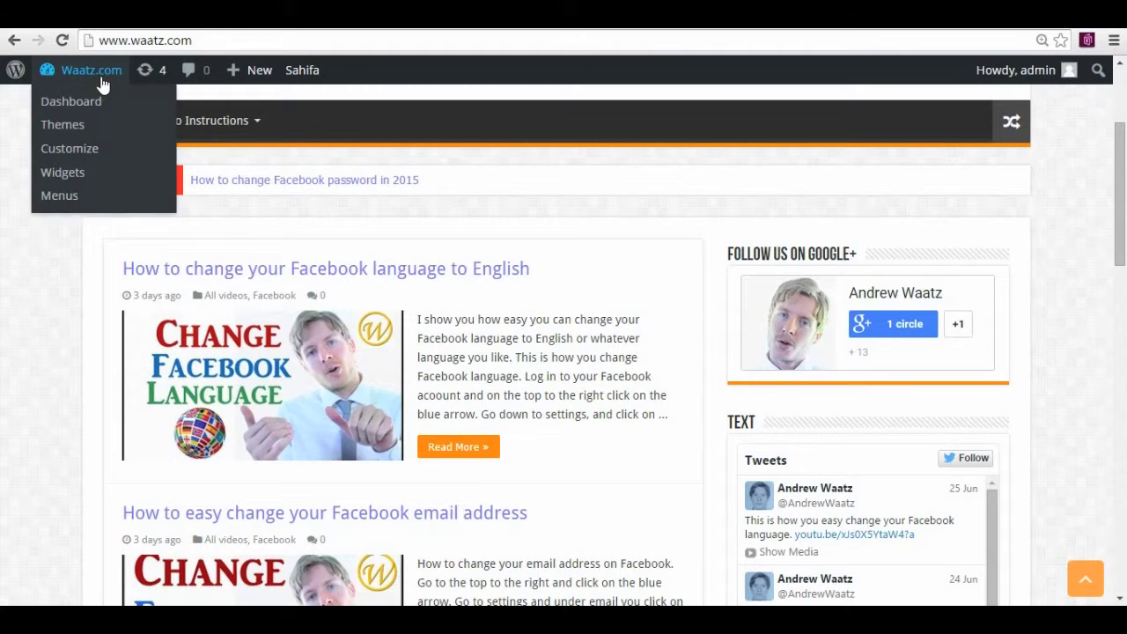
# Drag the Calendar widget to the top of the Primary Widget Area, publish, and exit the Customizer
pyautogui.click(67, 171)
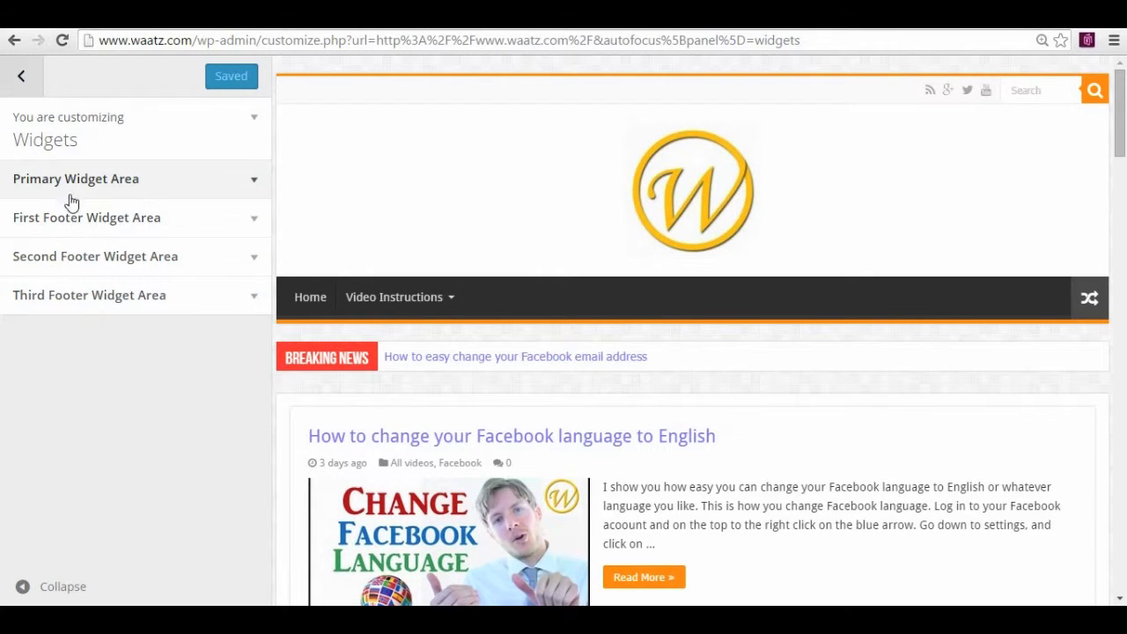
pyautogui.click(73, 188)
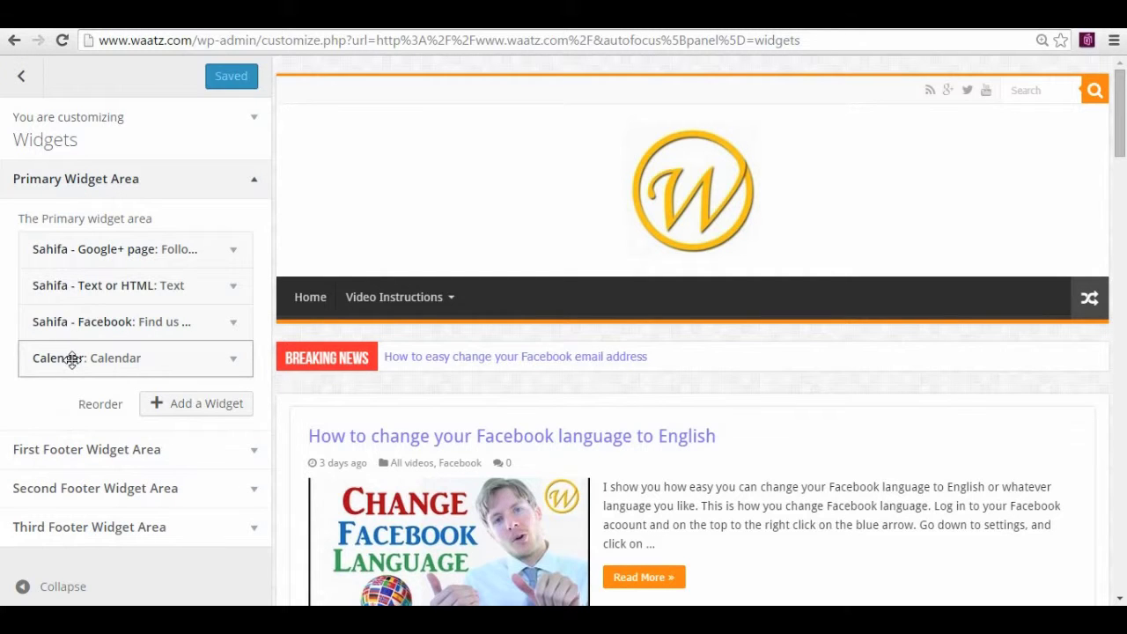
pyautogui.moveTo(72, 358); pyautogui.dragTo(75, 249)
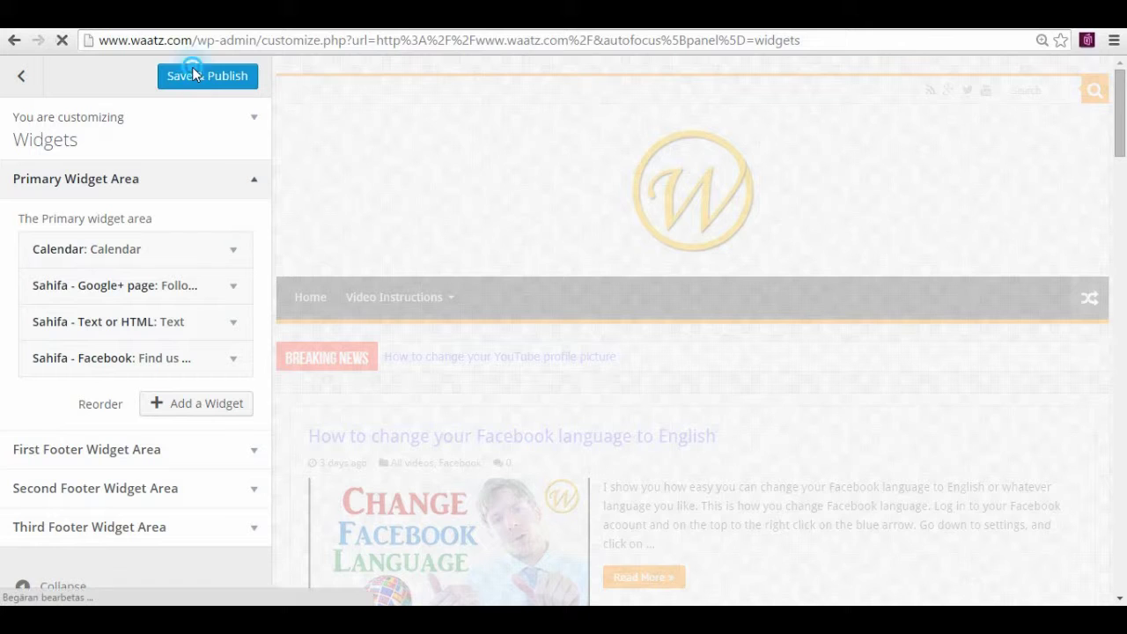
pyautogui.click(193, 69)
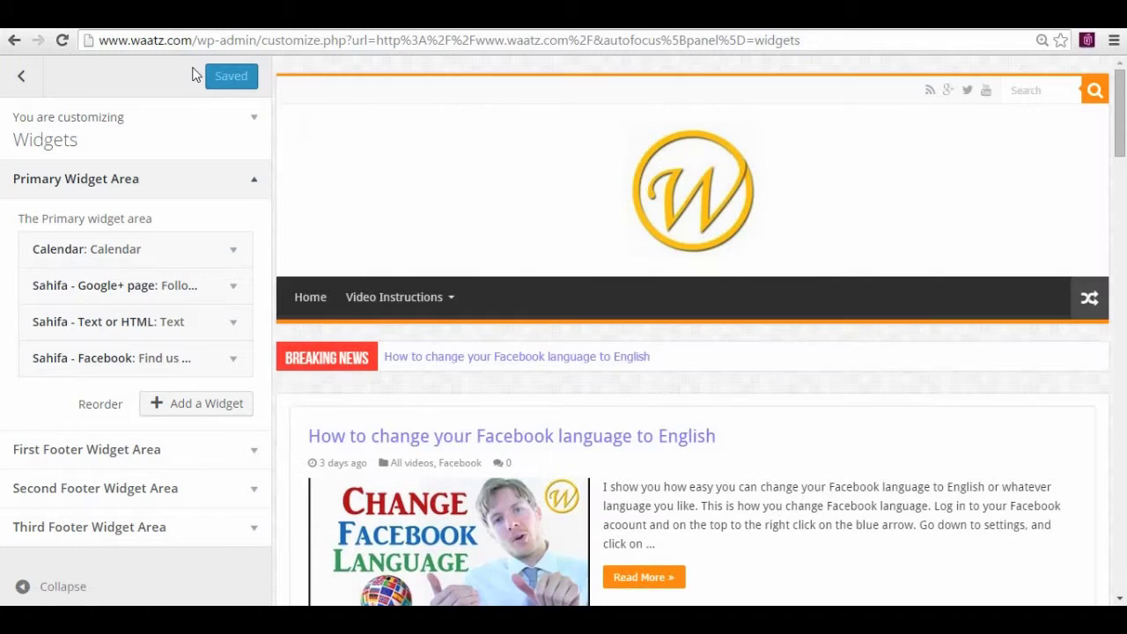
pyautogui.click(22, 77)
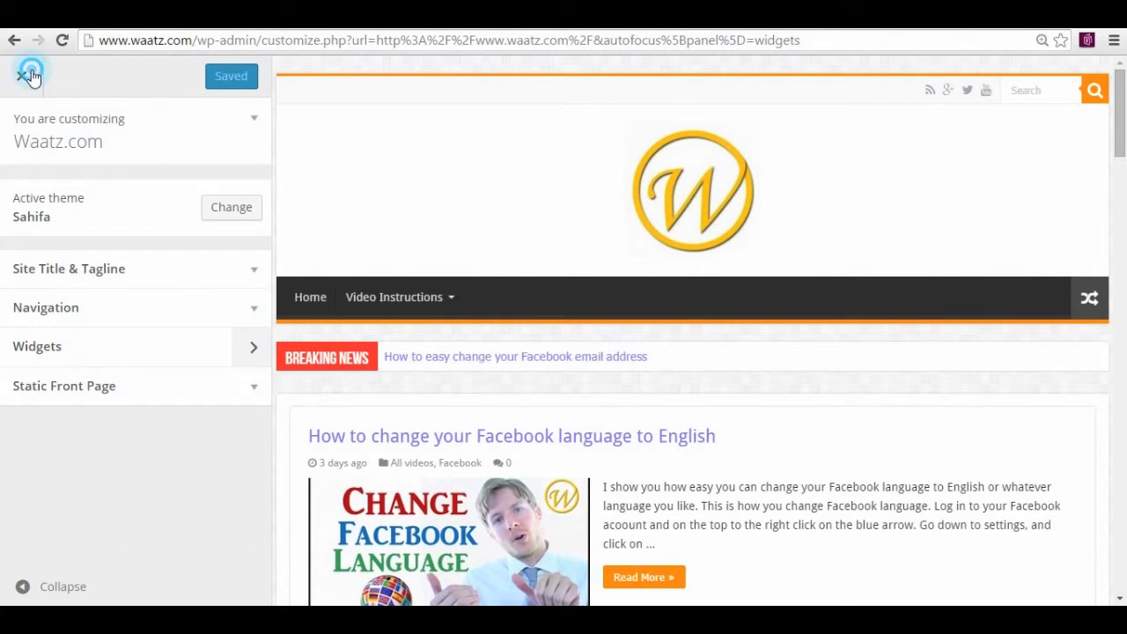
pyautogui.click(26, 76)
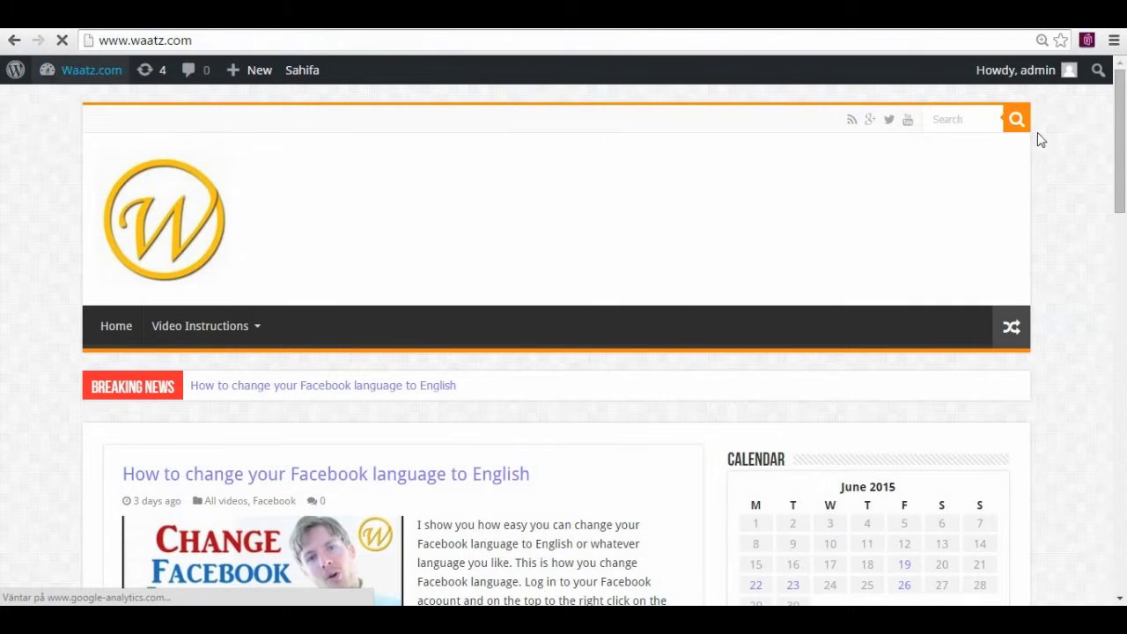
# Scroll the homepage, then open the Widgets customizer from the Waatz.com admin-bar menu
pyautogui.scroll(-5, 862, 192)
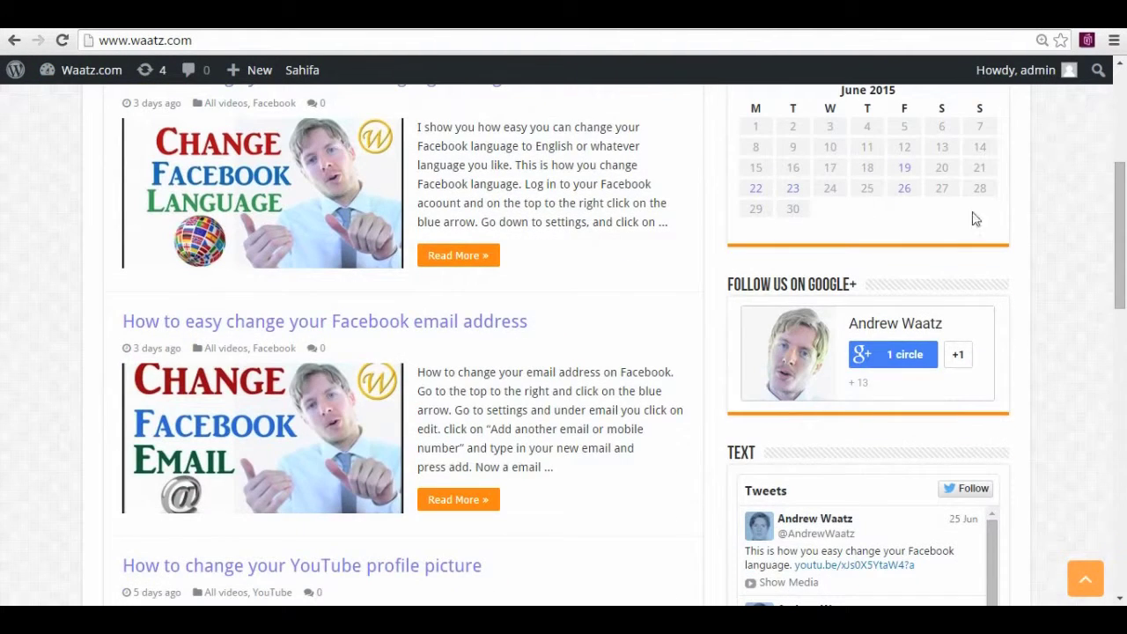
pyautogui.moveTo(1120, 236); pyautogui.dragTo(1125, 528)
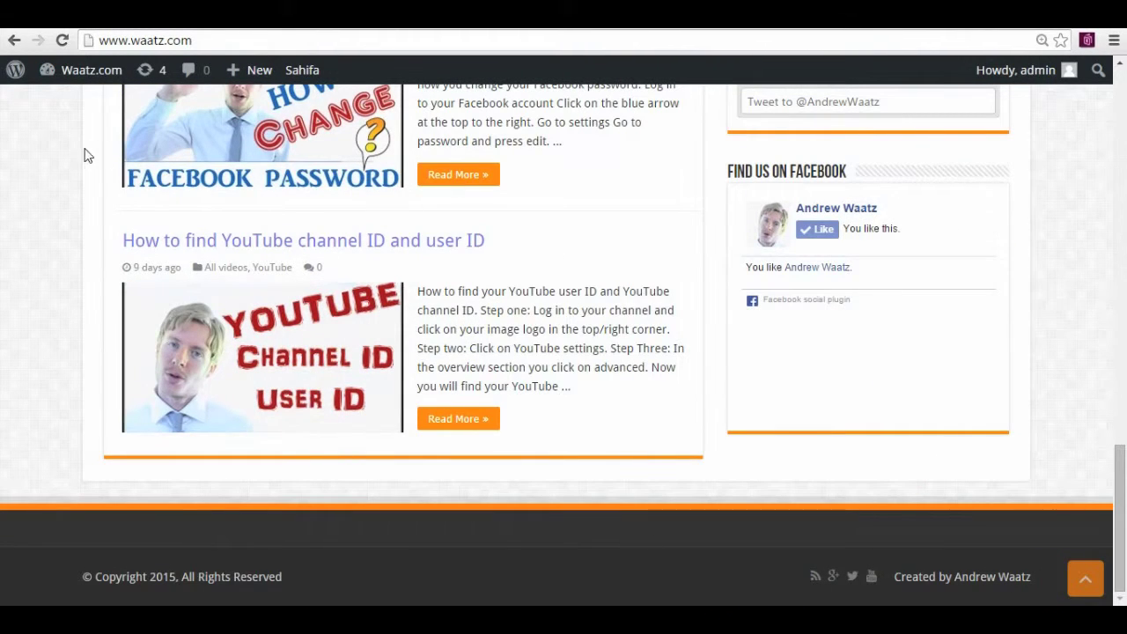
pyautogui.moveTo(81, 77)
pyautogui.click(65, 175)
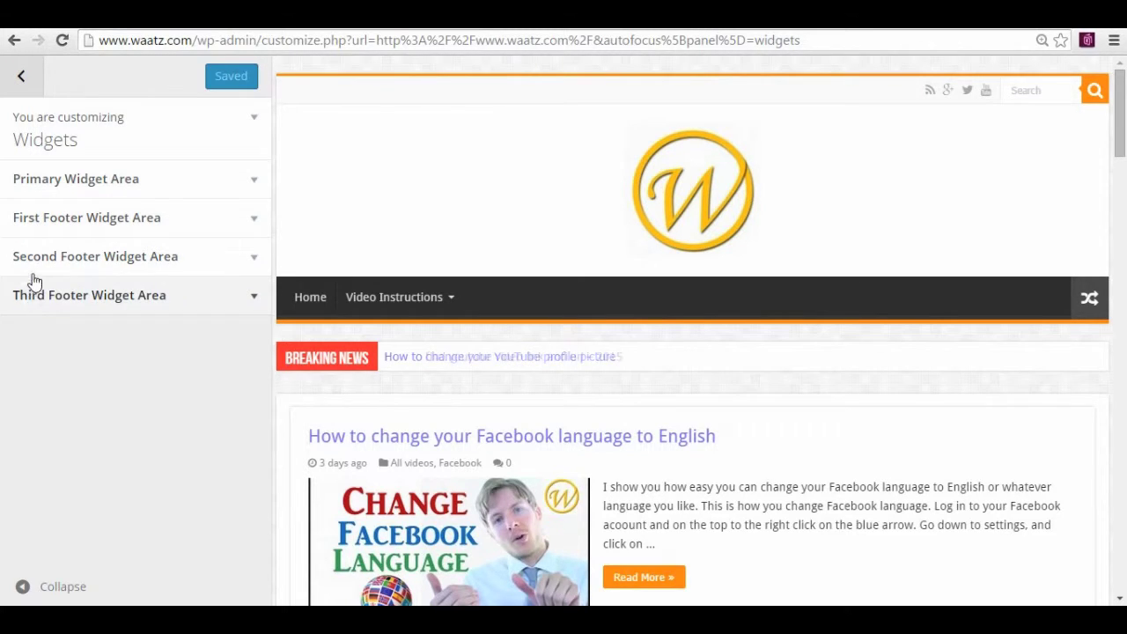
# Add a Calendar widget titled 'Calendar' to the First Footer Widget Area and publish it
pyautogui.click(37, 225)
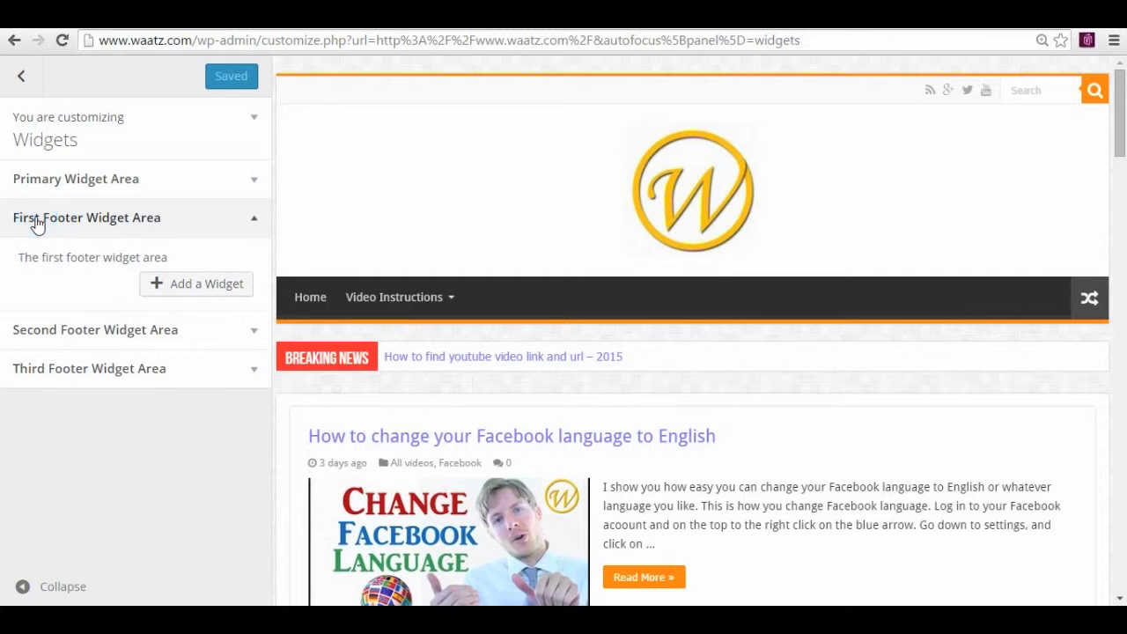
pyautogui.click(180, 290)
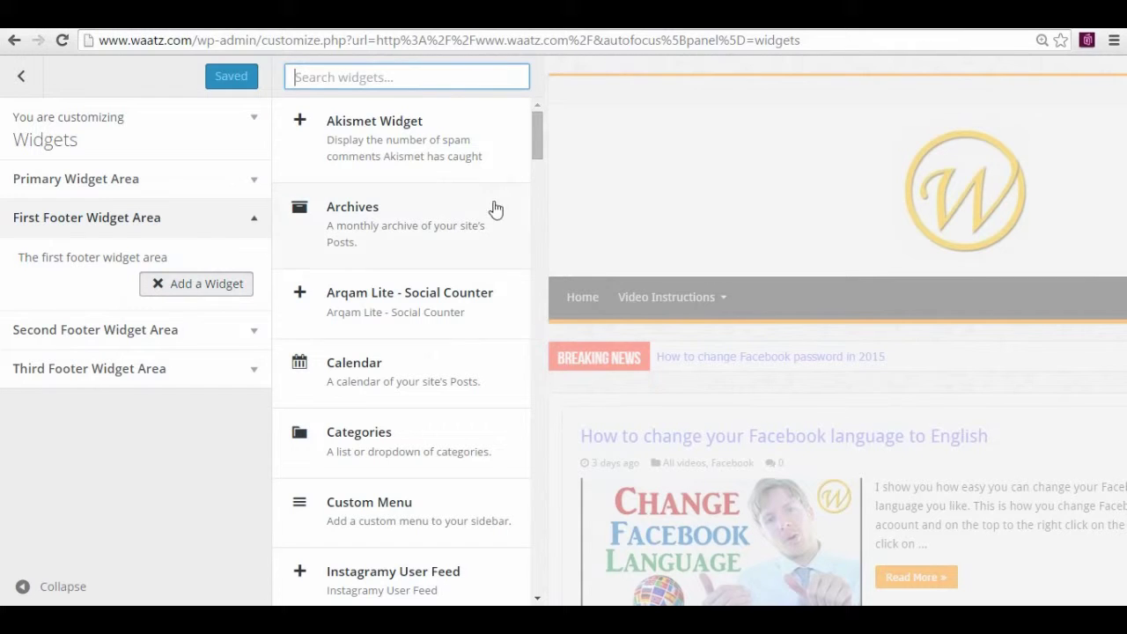
pyautogui.moveTo(538, 137); pyautogui.dragTo(537, 146)
pyautogui.click(333, 295)
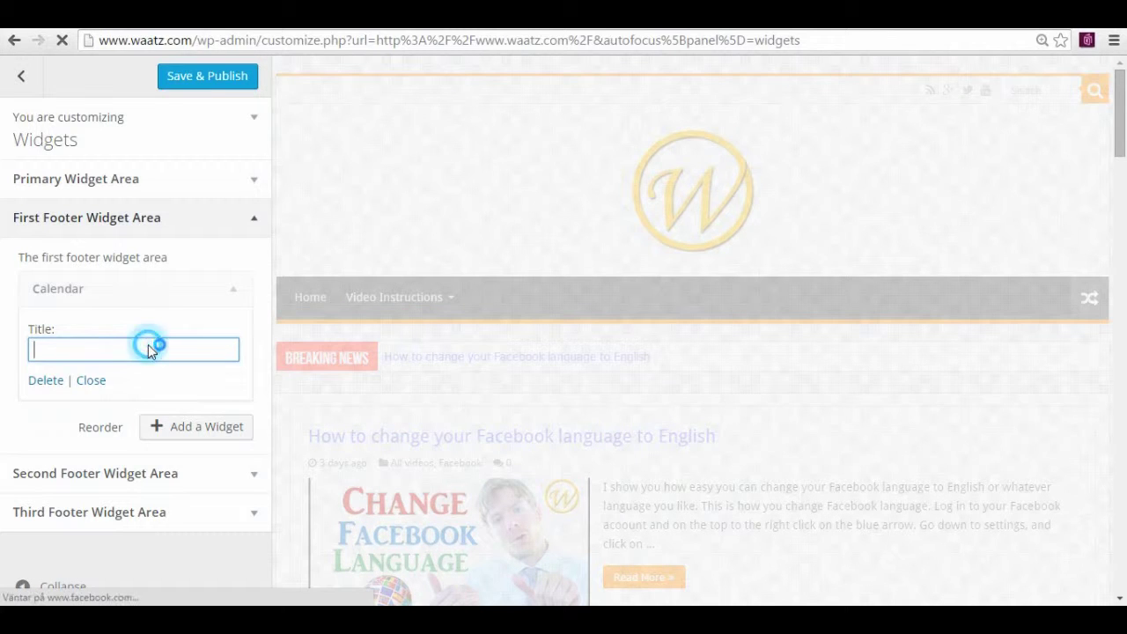
pyautogui.write('Ca')
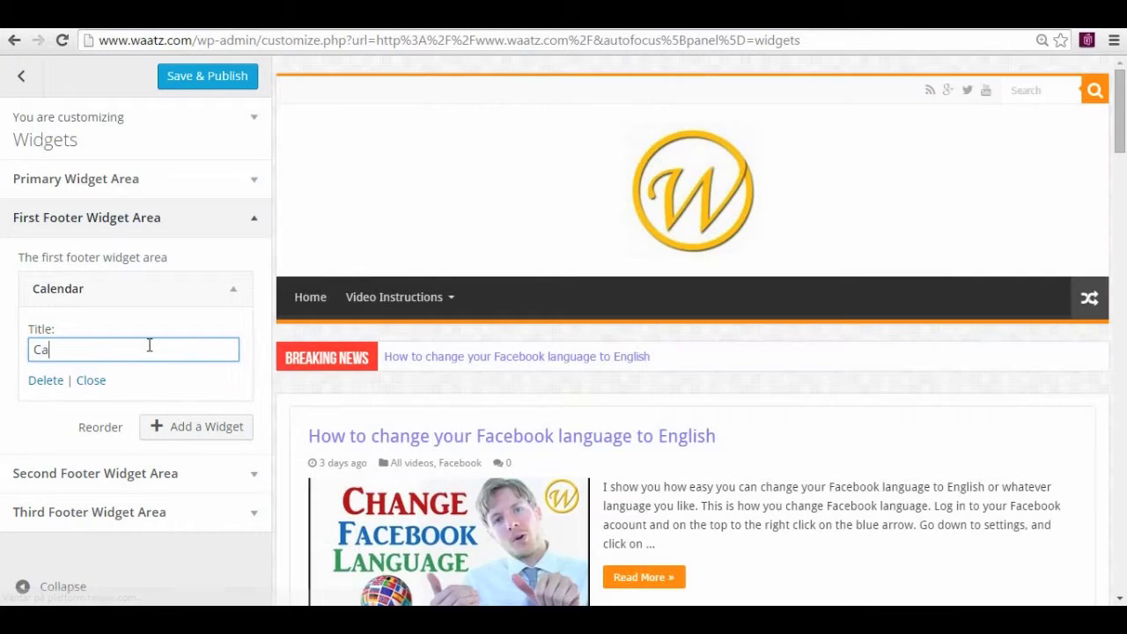
pyautogui.write('le')
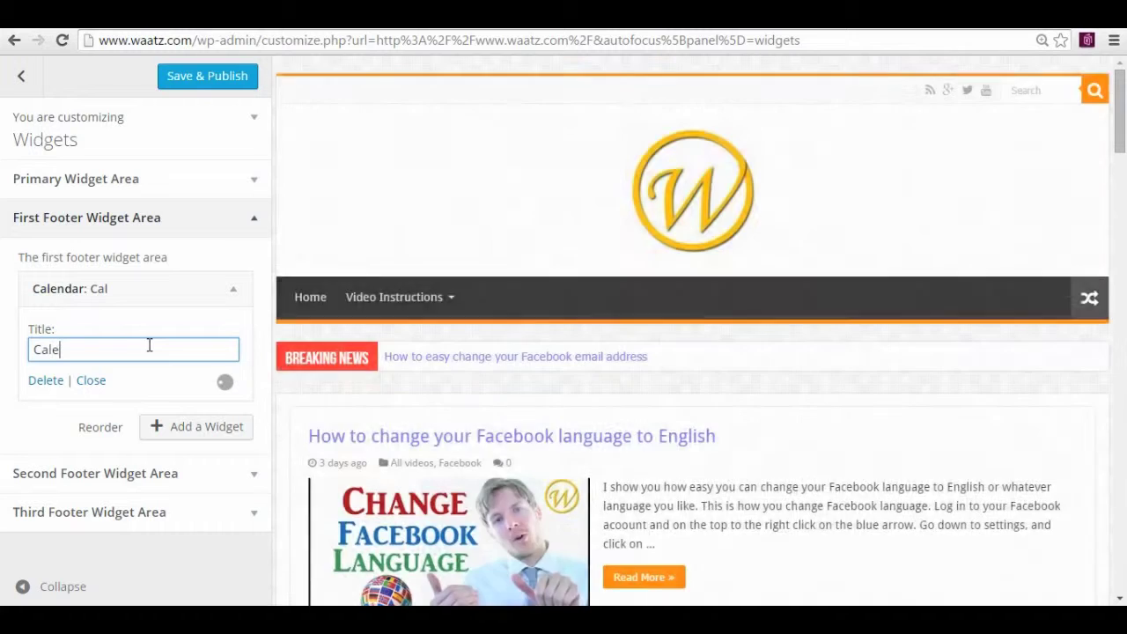
pyautogui.write('ndar')
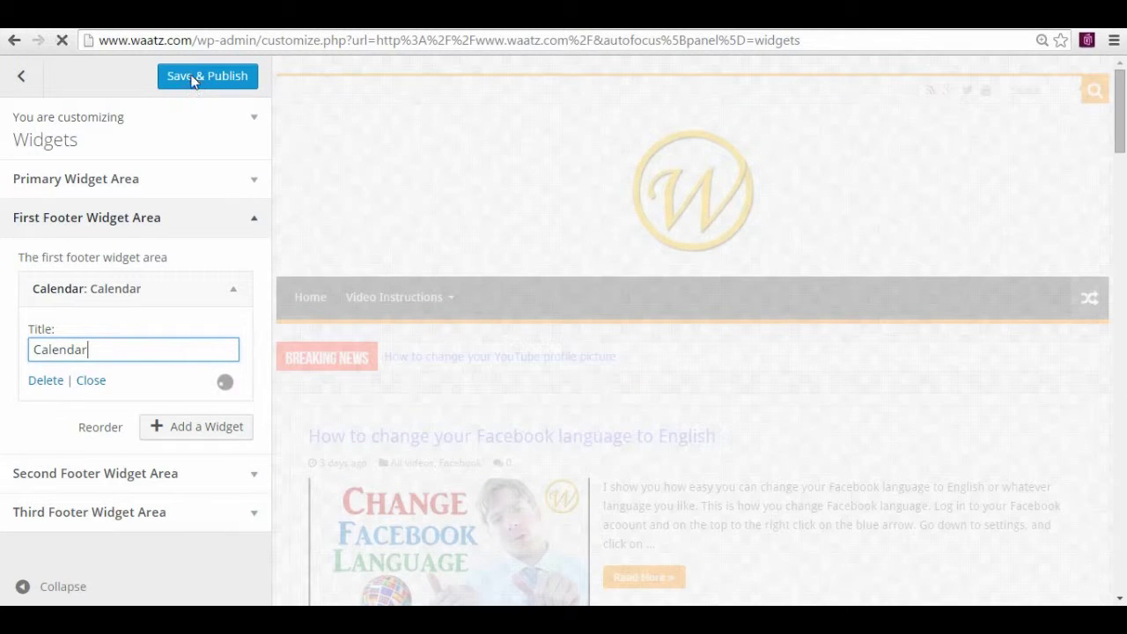
pyautogui.click(192, 79)
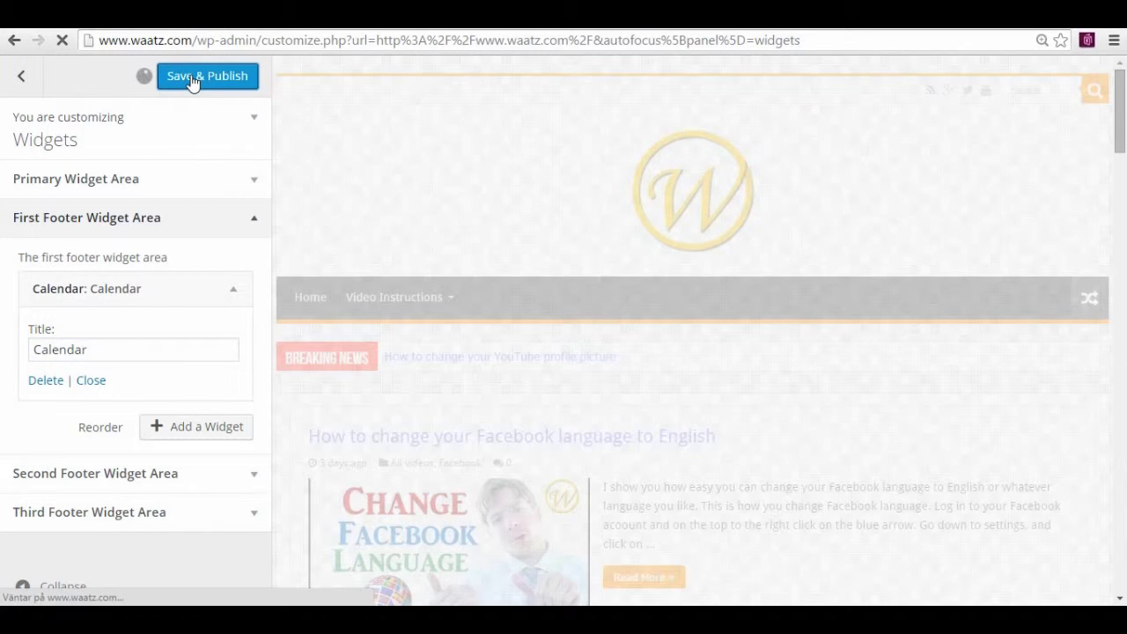
# Close the Customizer and scroll the homepage down to the footer's June 2015 calendar
pyautogui.click(17, 79)
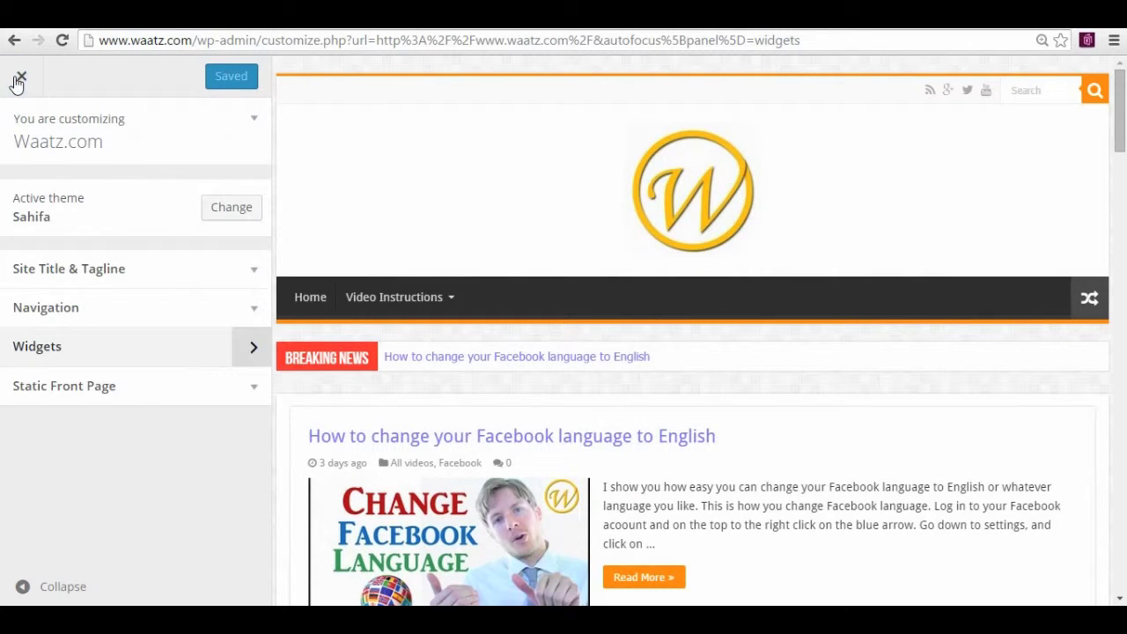
pyautogui.click(16, 79)
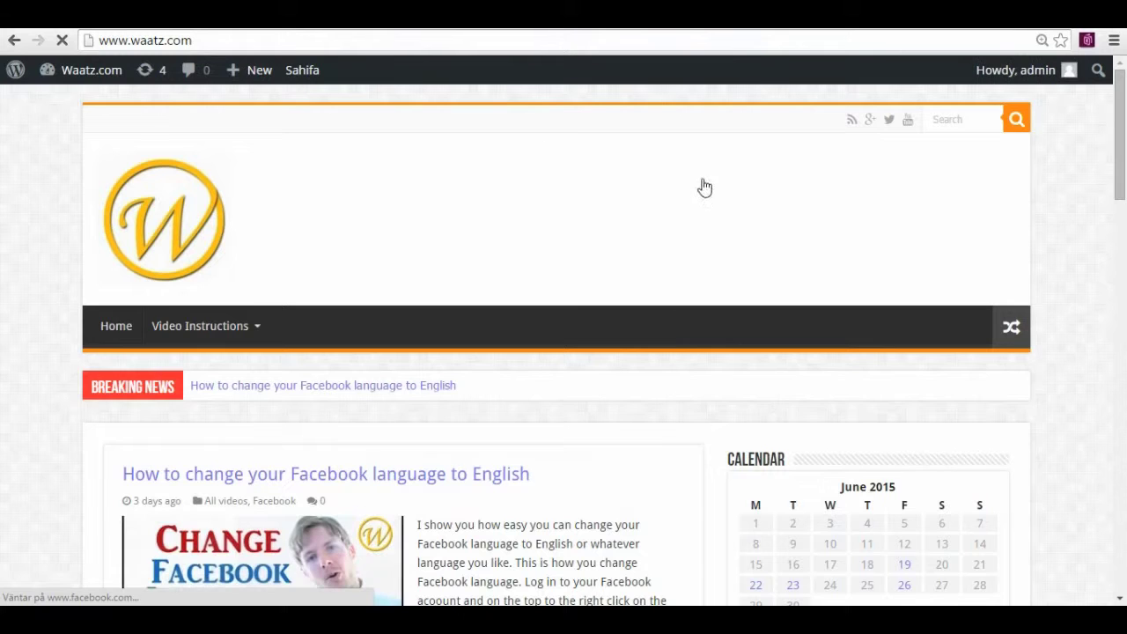
pyautogui.moveTo(1119, 171); pyautogui.dragTo(1119, 598)
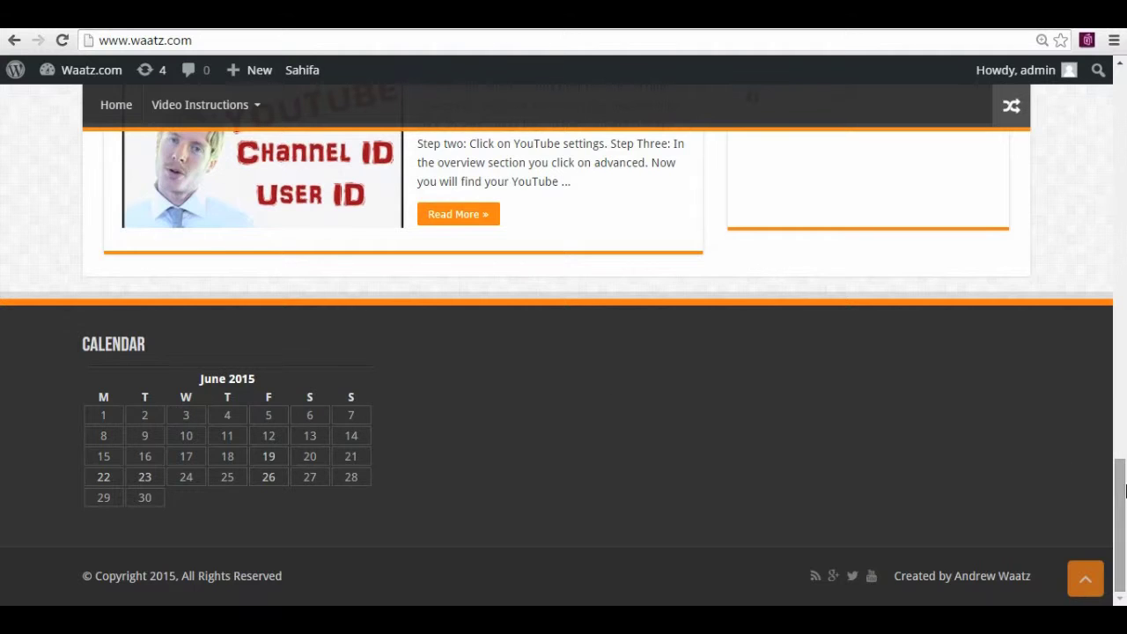
pyautogui.moveTo(78, 84)
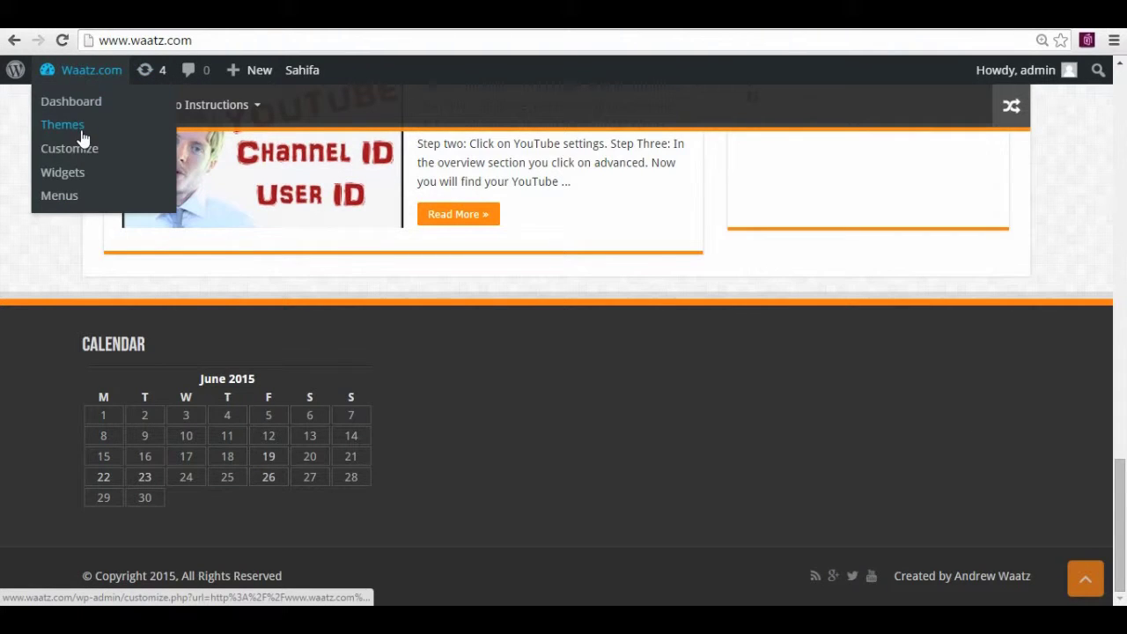
# Reopen the Widgets customizer and expand the empty Second Footer Widget Area
pyautogui.click(66, 176)
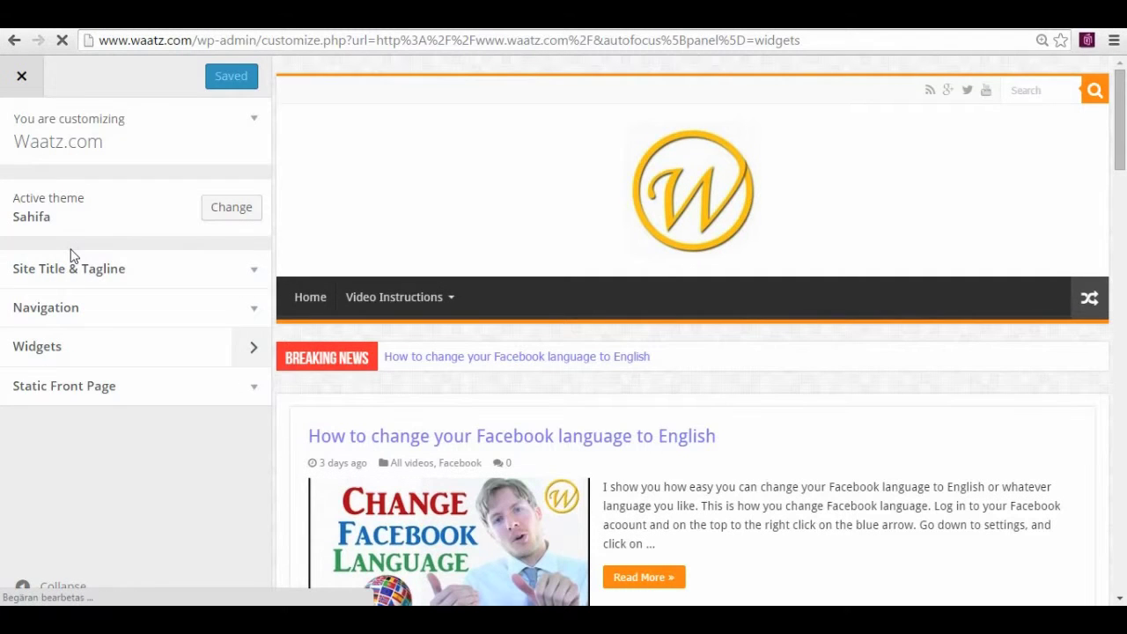
pyautogui.click(78, 263)
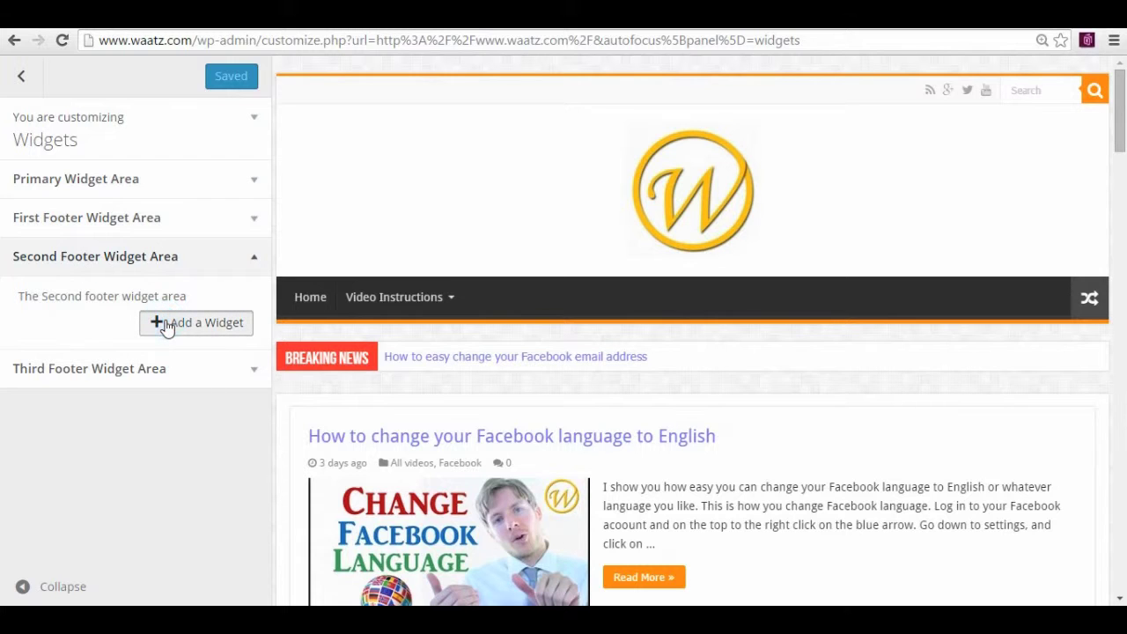
# Open the available-widgets list for the Second Footer area and scroll down to Text
pyautogui.click(167, 324)
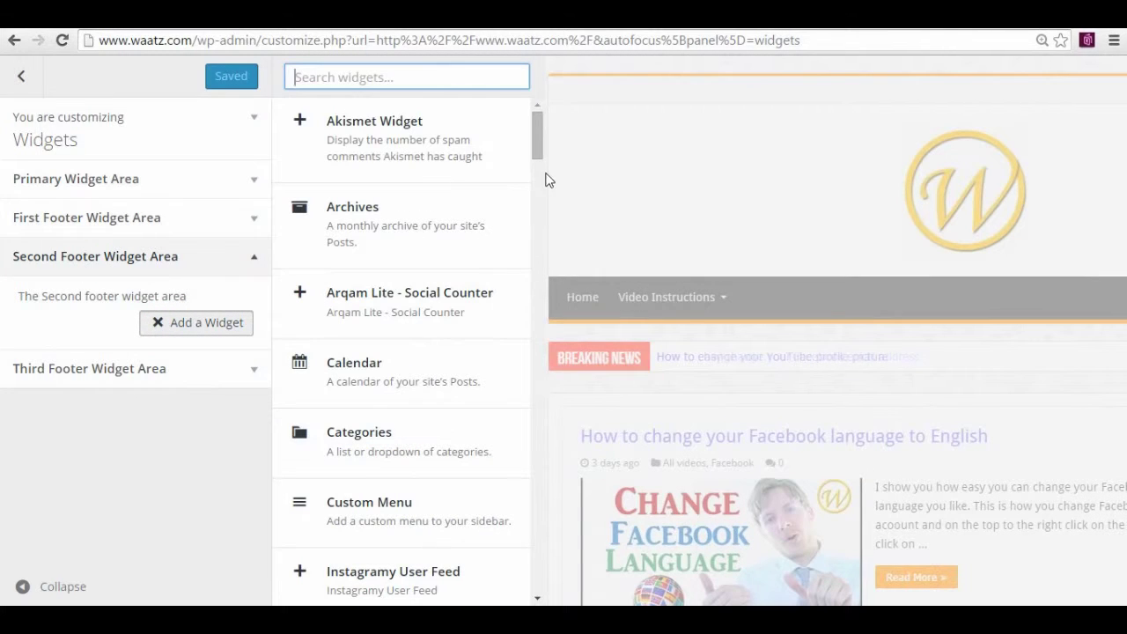
pyautogui.scroll(-1, 539, 153)
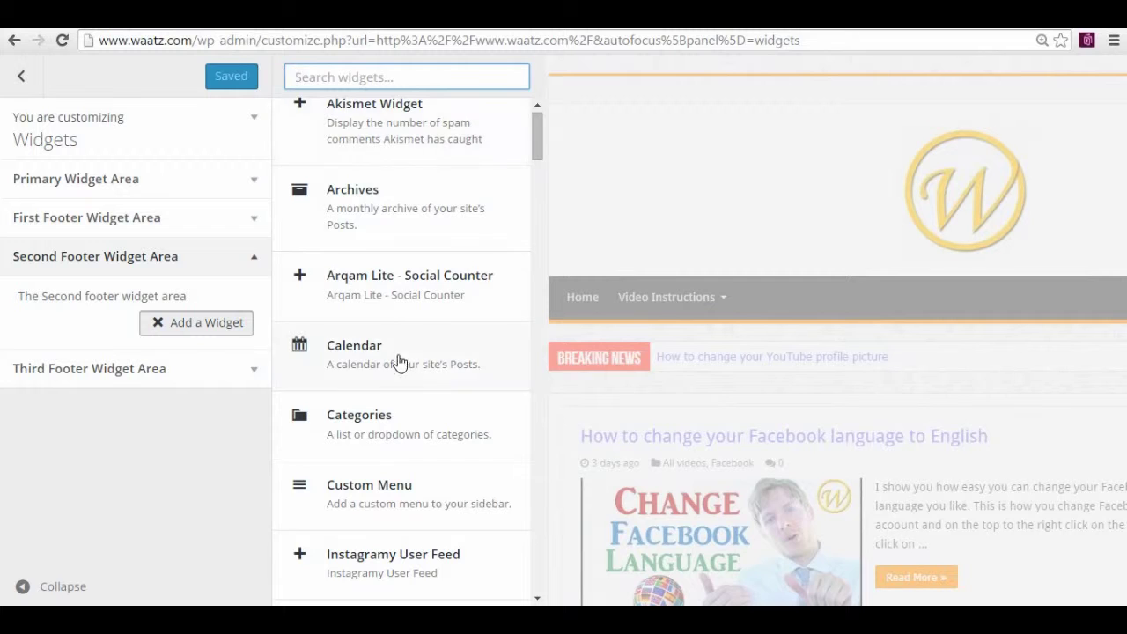
pyautogui.moveTo(539, 136); pyautogui.dragTo(540, 180)
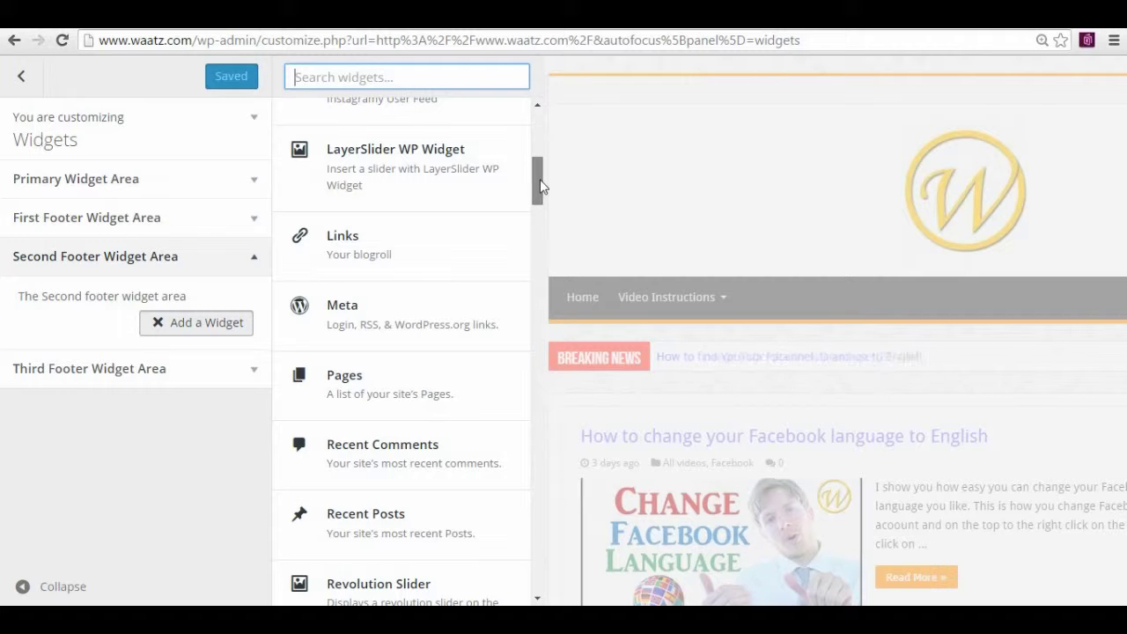
pyautogui.moveTo(539, 179); pyautogui.dragTo(552, 471)
# Add a Text widget titled 'Contact' with an 'Email:' line holding the site's contact address, then publish
pyautogui.click(339, 466)
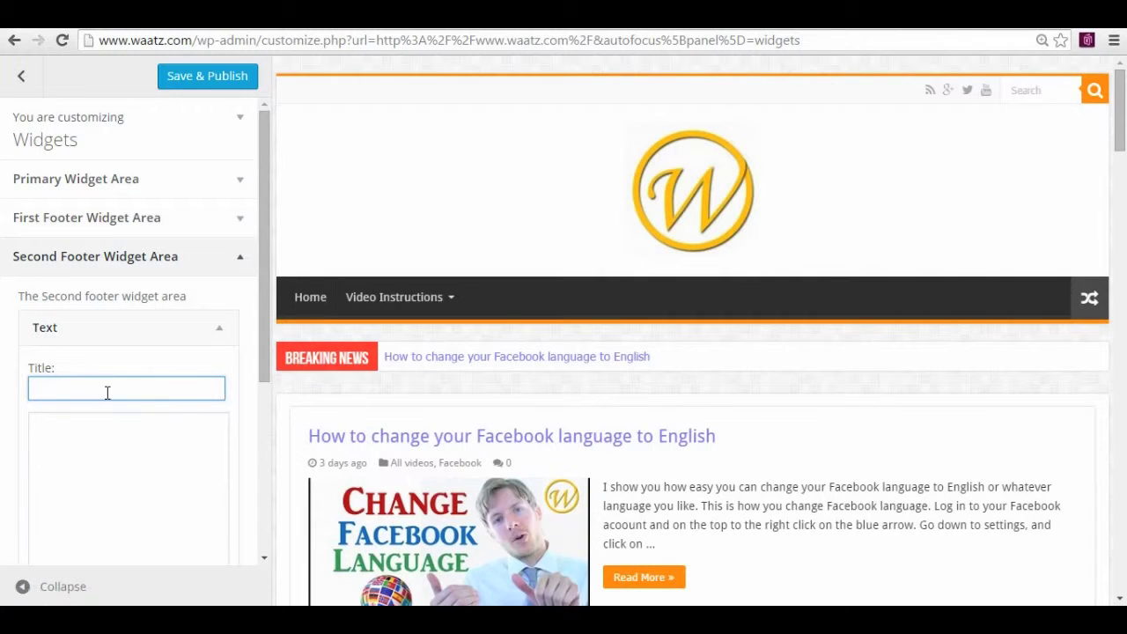
pyautogui.write('Contact')
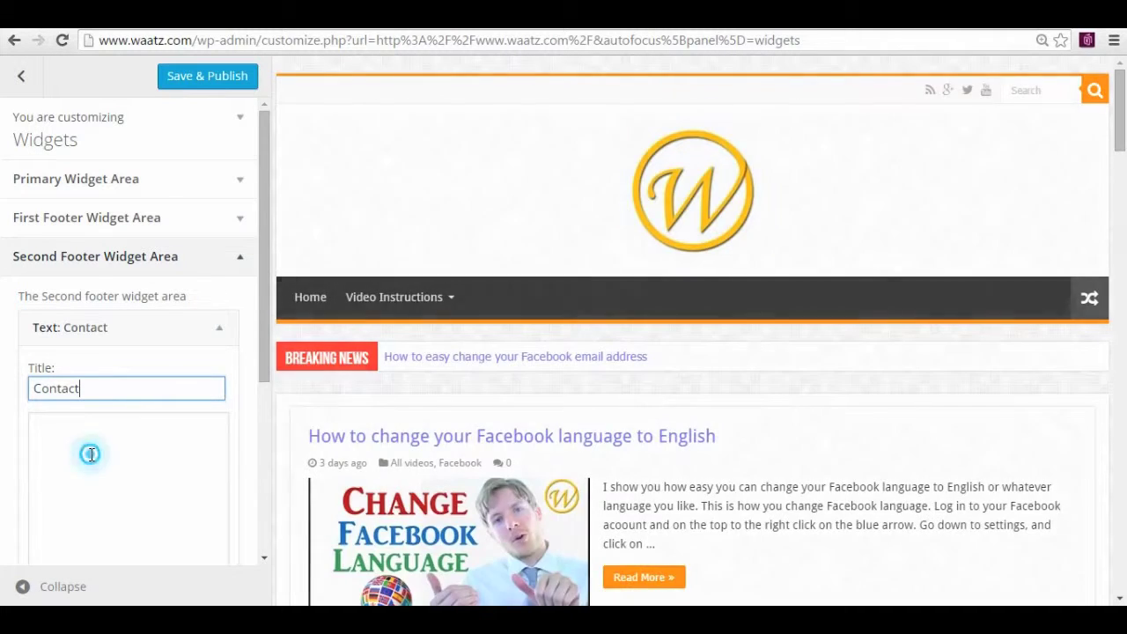
pyautogui.click(92, 454)
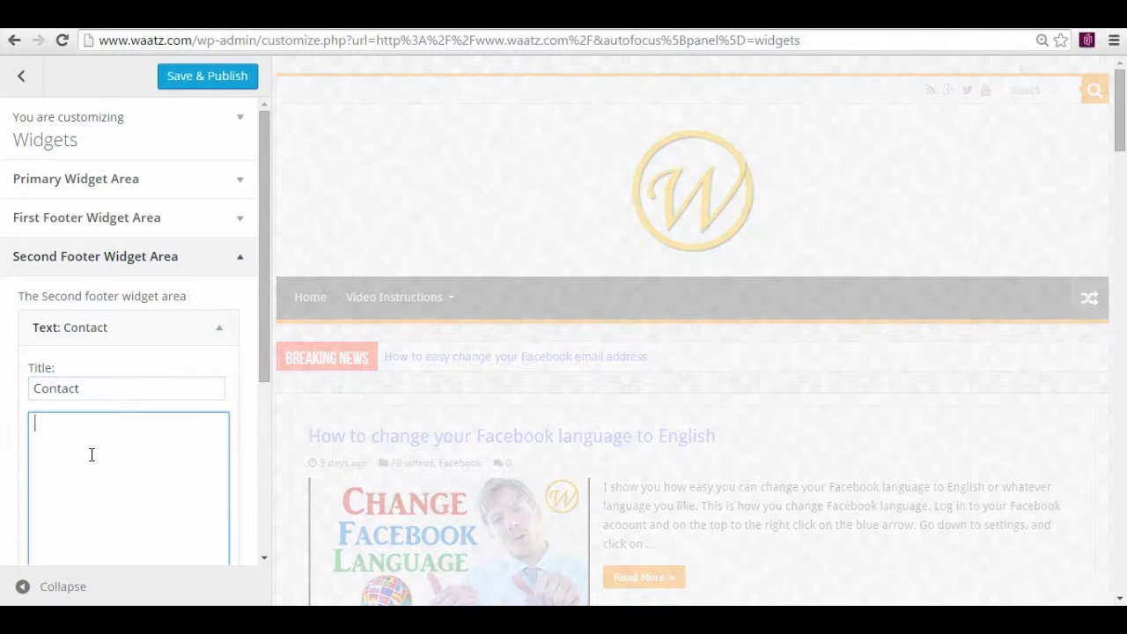
pyautogui.write('E')
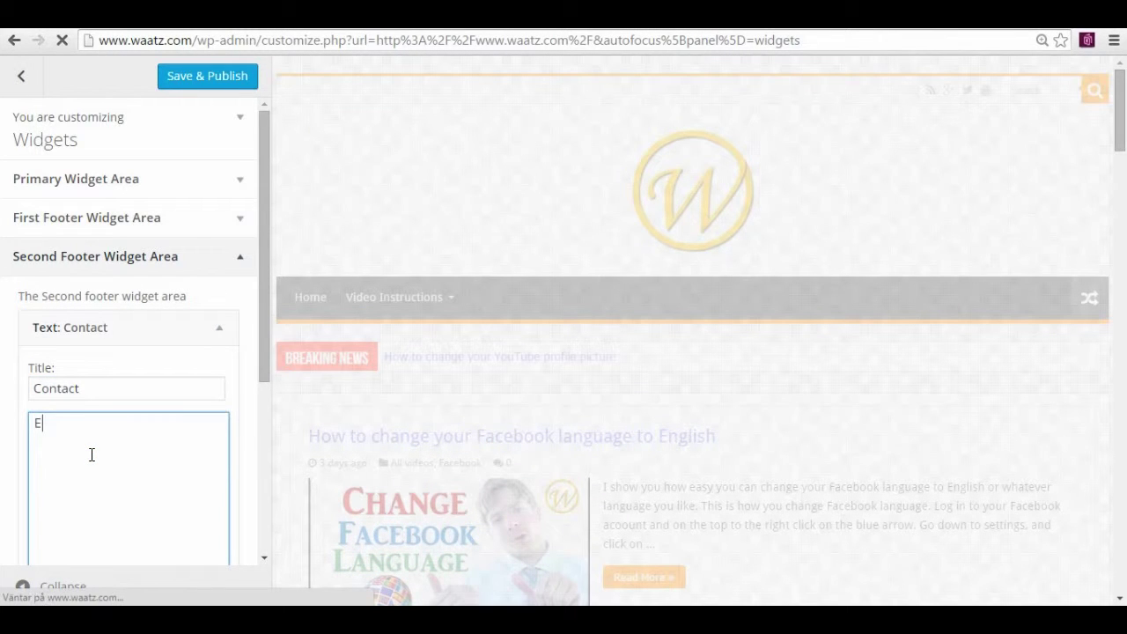
pyautogui.write('mail:')
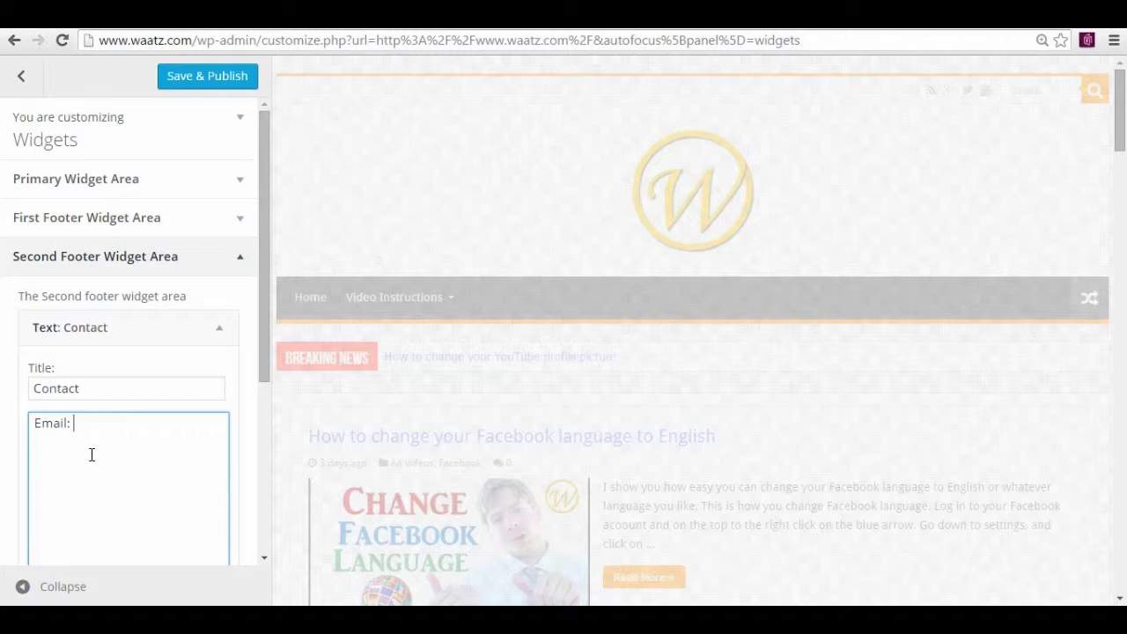
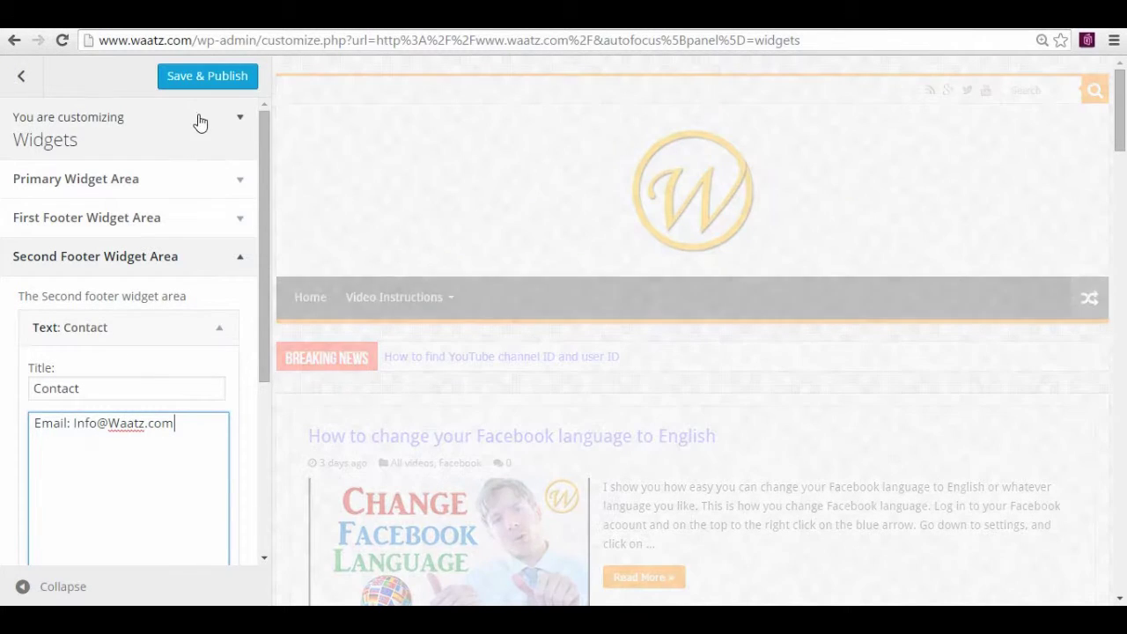
pyautogui.click(189, 76)
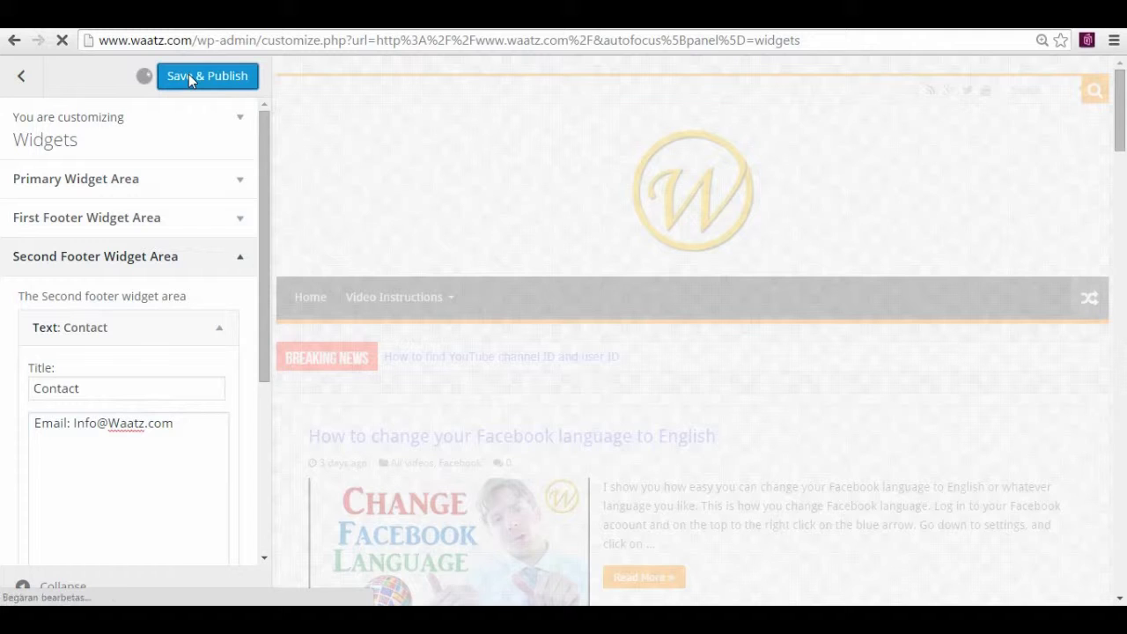
# Close the Customizer and scroll the live site to the footer's Calendar and Contact widgets
pyautogui.click(21, 76)
pyautogui.click(24, 77)
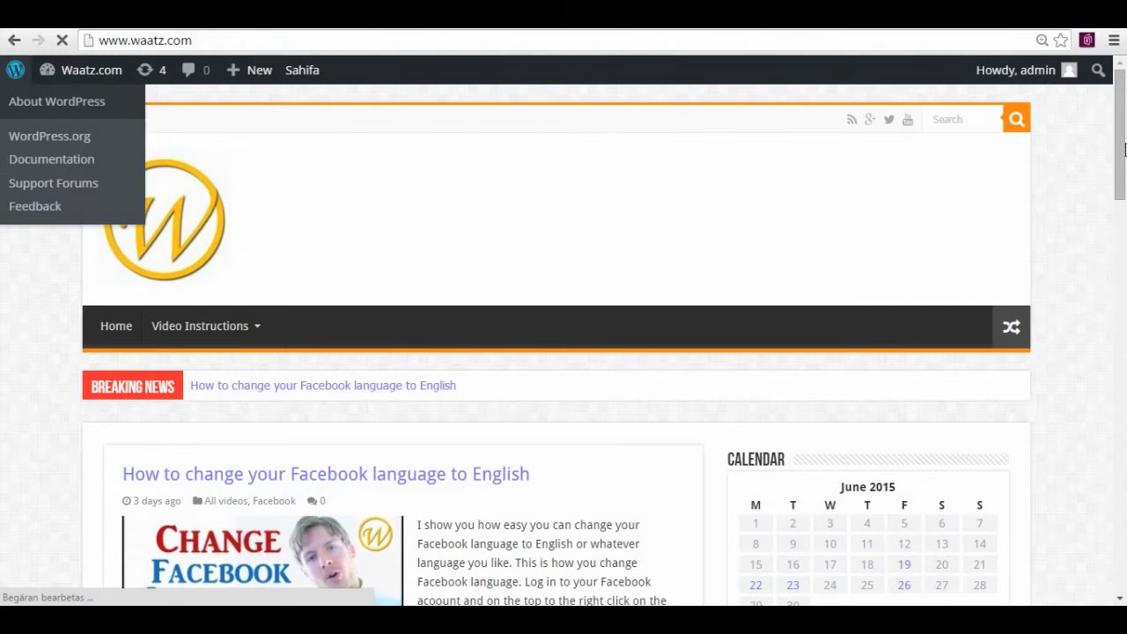
pyautogui.moveTo(1124, 176); pyautogui.dragTo(1124, 554)
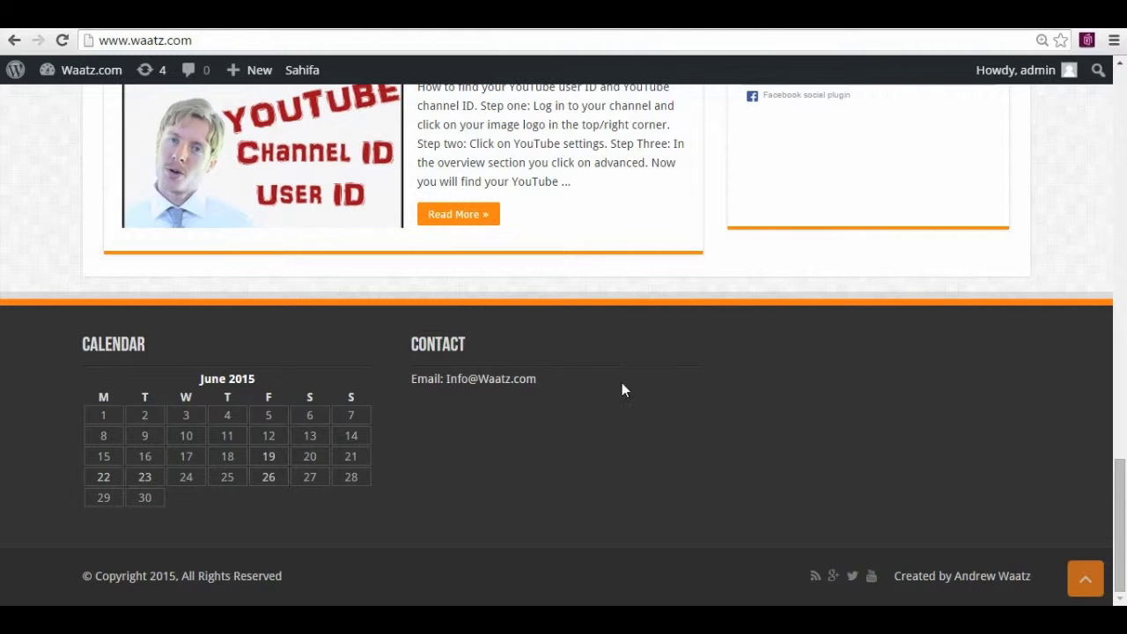
pyautogui.moveTo(1124, 516); pyautogui.dragTo(1123, 512)
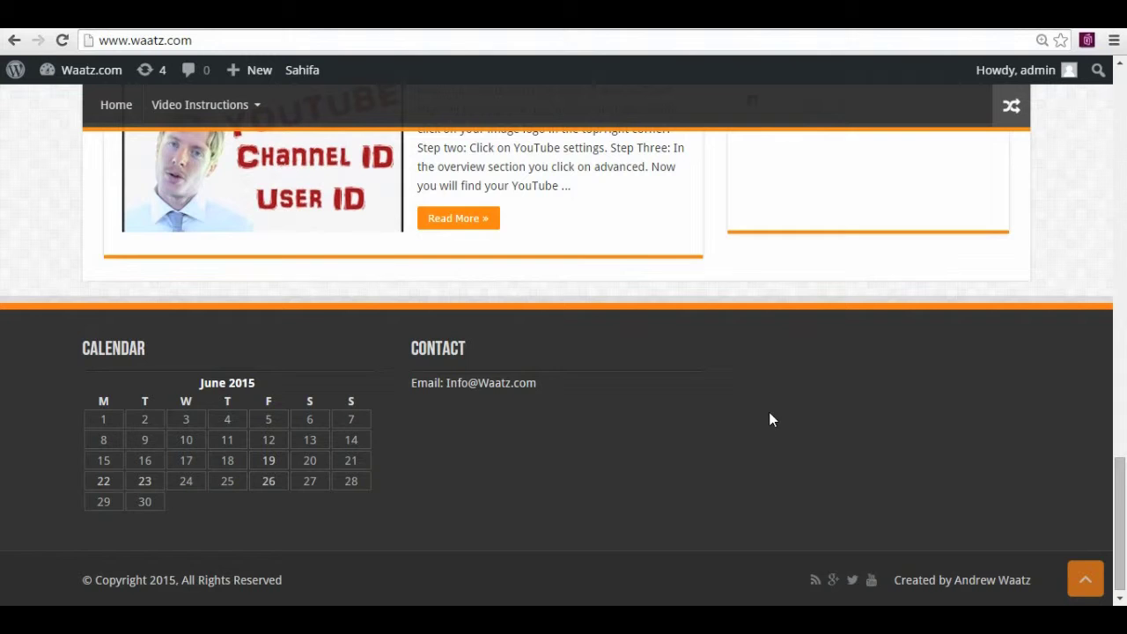
# Reopen Widgets in the Customizer and list available widgets for the Third Footer Widget Area
pyautogui.click(1085, 578)
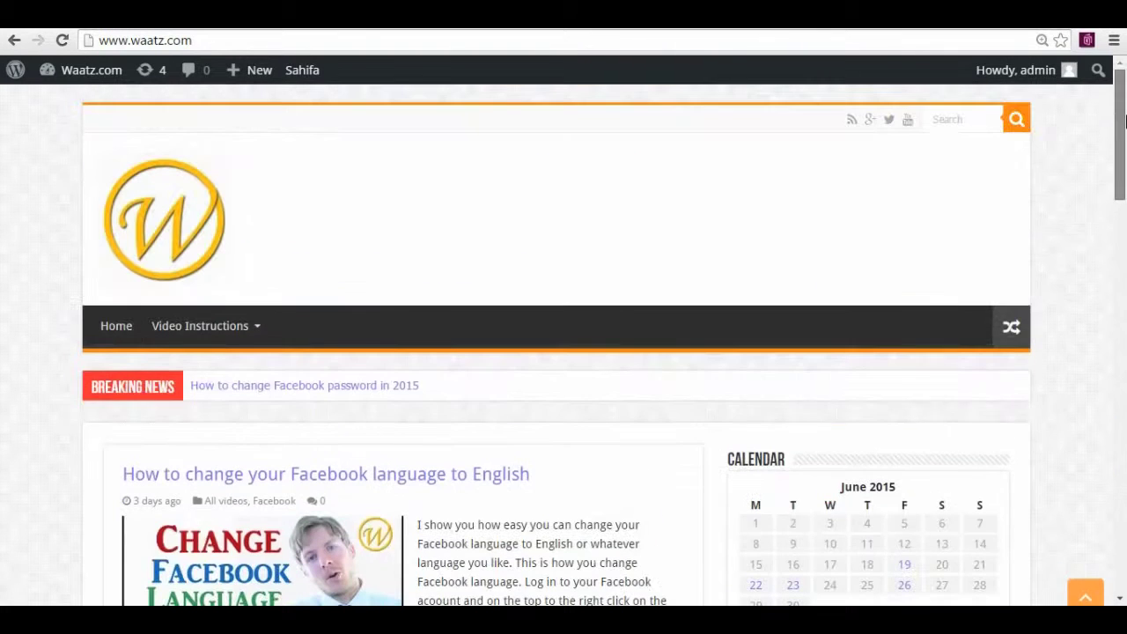
pyautogui.moveTo(88, 70)
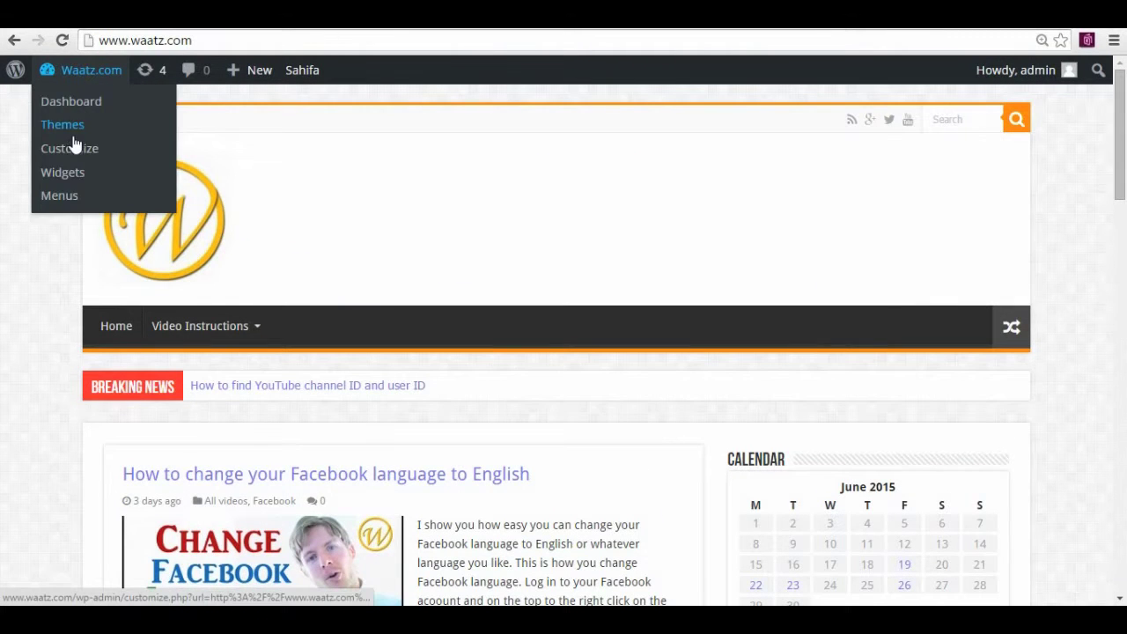
pyautogui.click(70, 173)
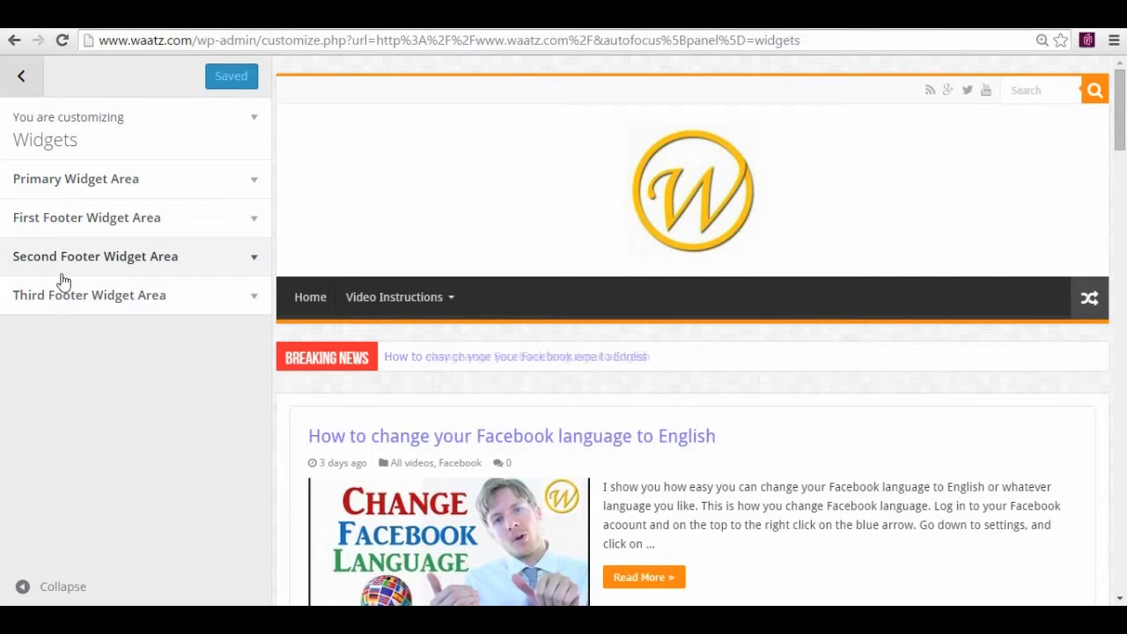
pyautogui.click(54, 307)
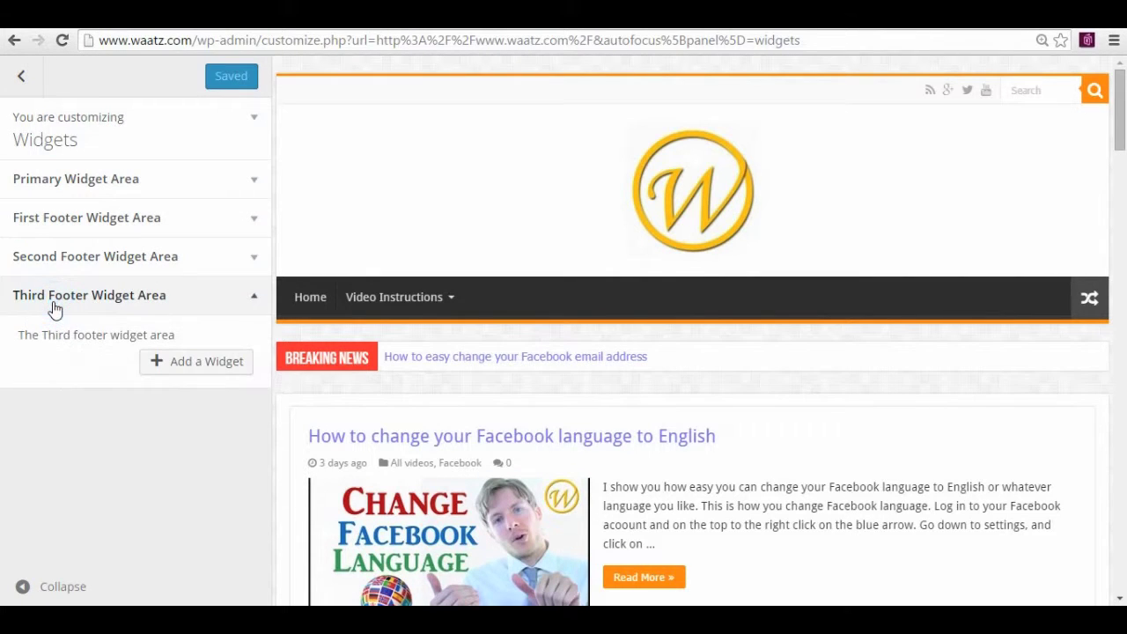
pyautogui.click(196, 358)
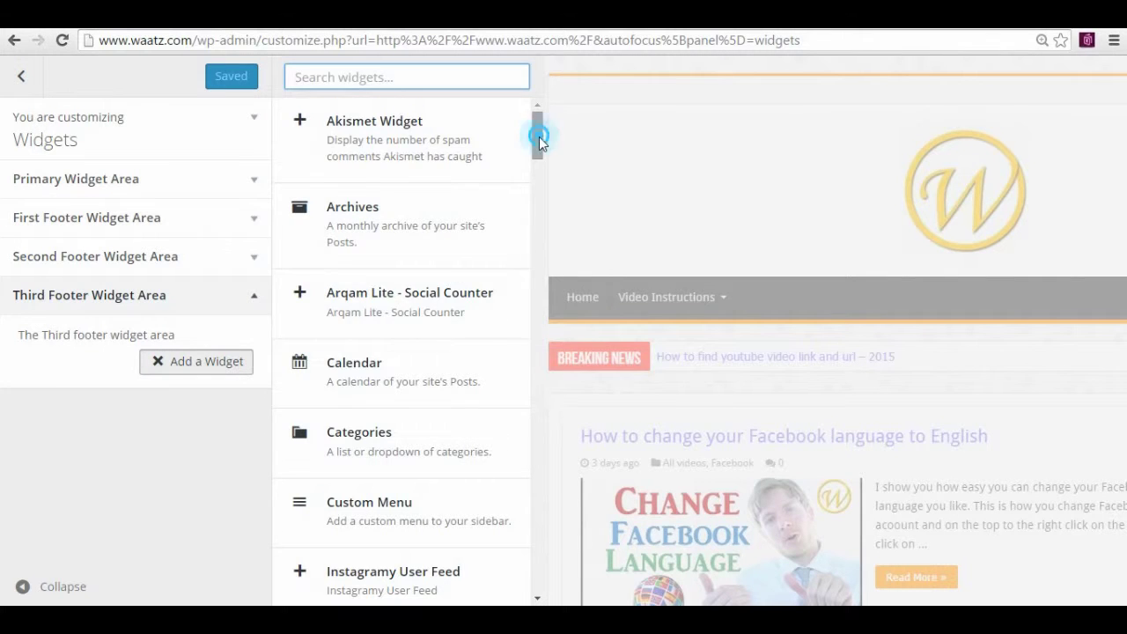
pyautogui.moveTo(537, 137); pyautogui.dragTo(536, 184)
pyautogui.scroll(-2, 369, 264)
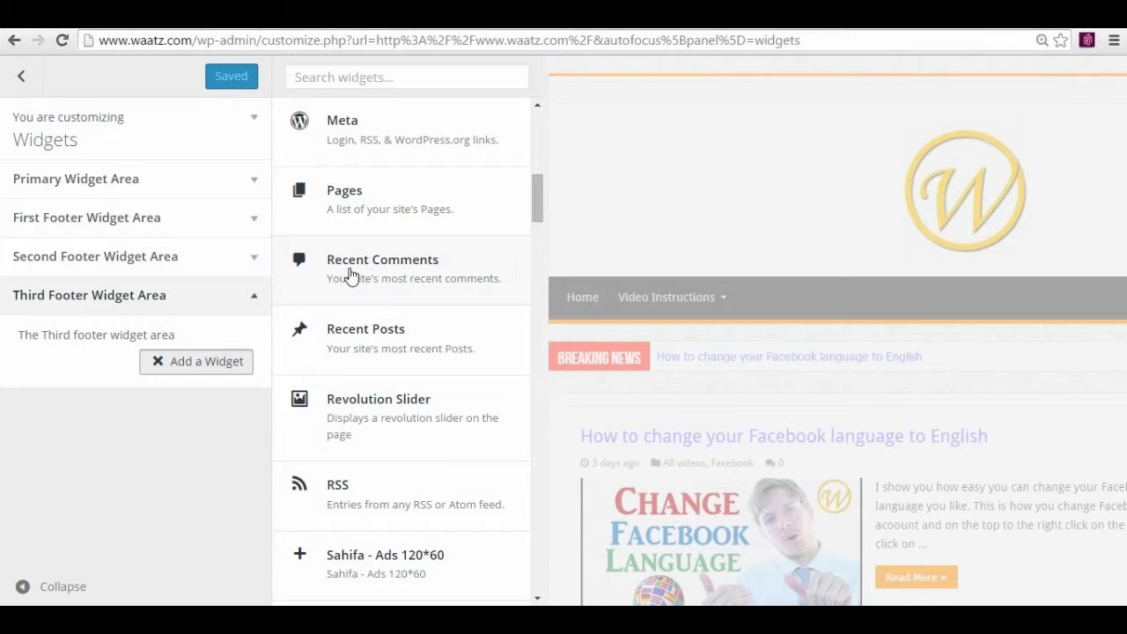
# Add a Recent Posts widget titled 'Posts' showing 2 posts with dates, then Save & Publish
pyautogui.click(349, 328)
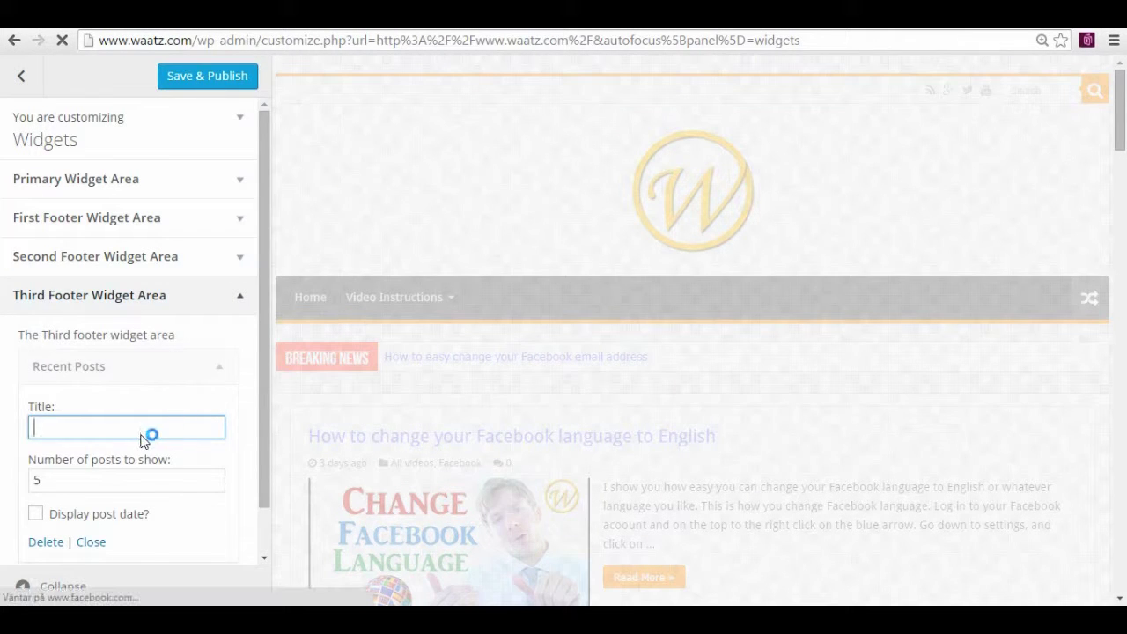
pyautogui.write('P')
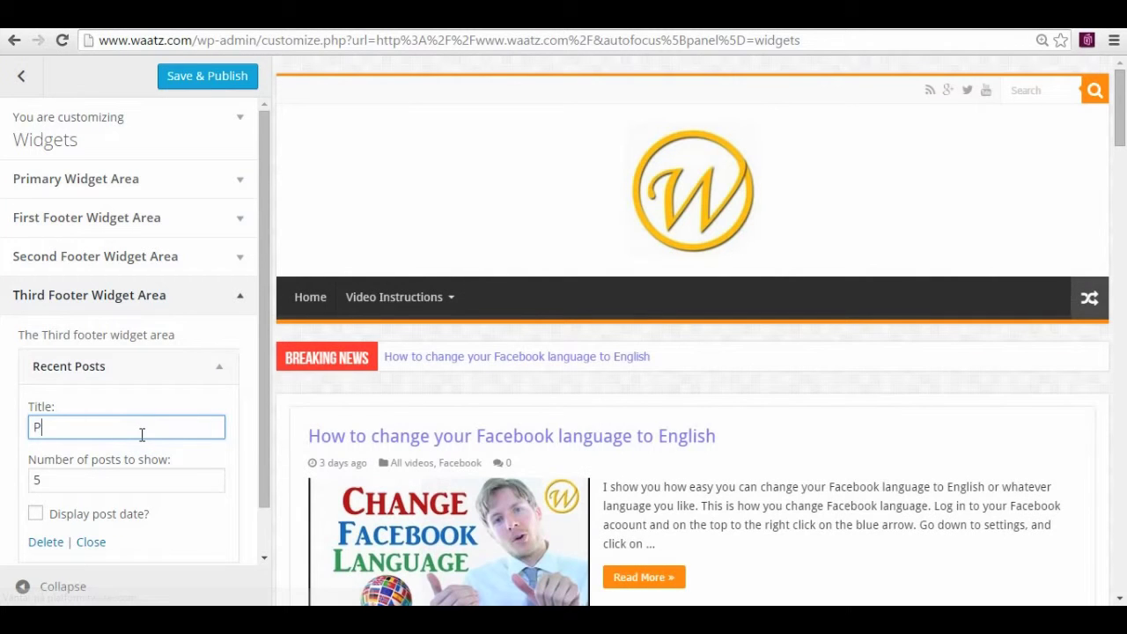
pyautogui.write('osts')
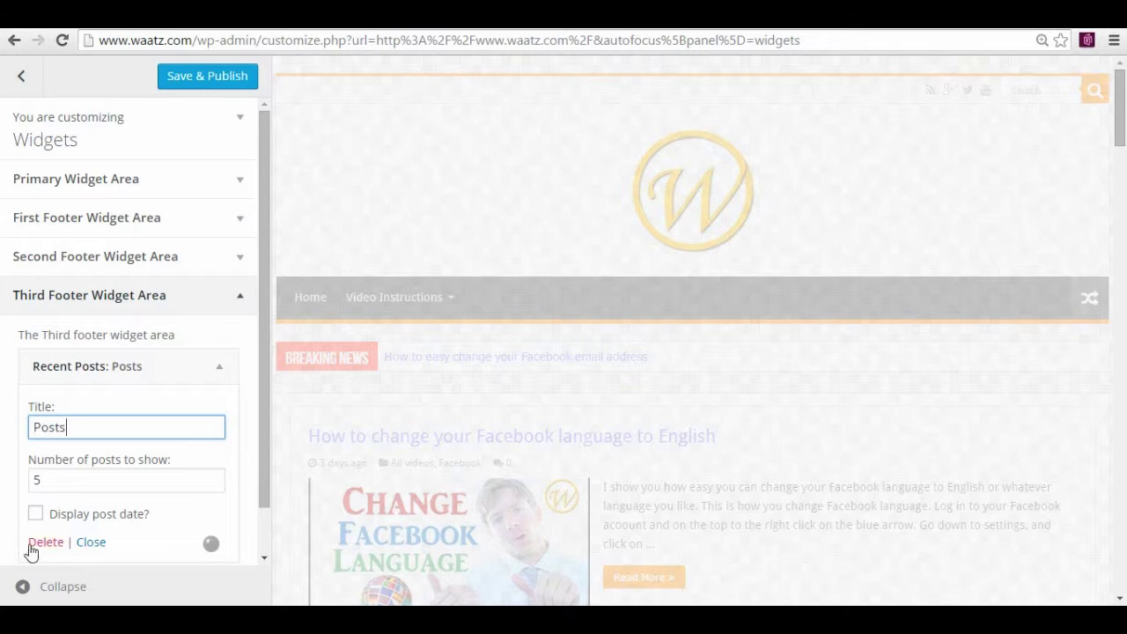
pyautogui.moveTo(60, 479); pyautogui.dragTo(33, 476)
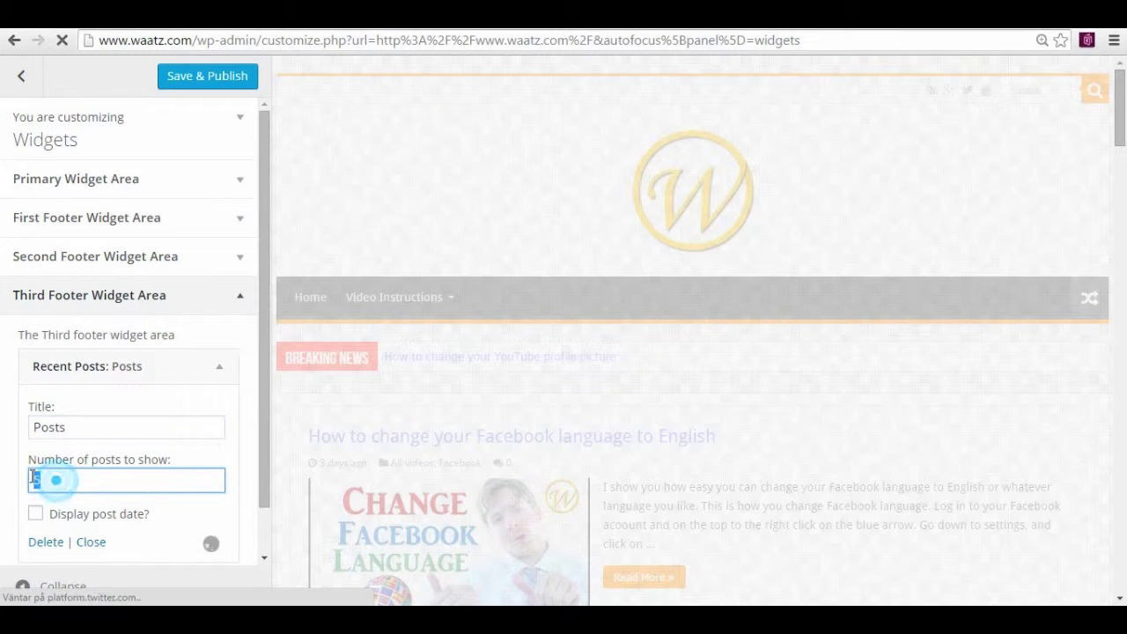
pyautogui.write('2')
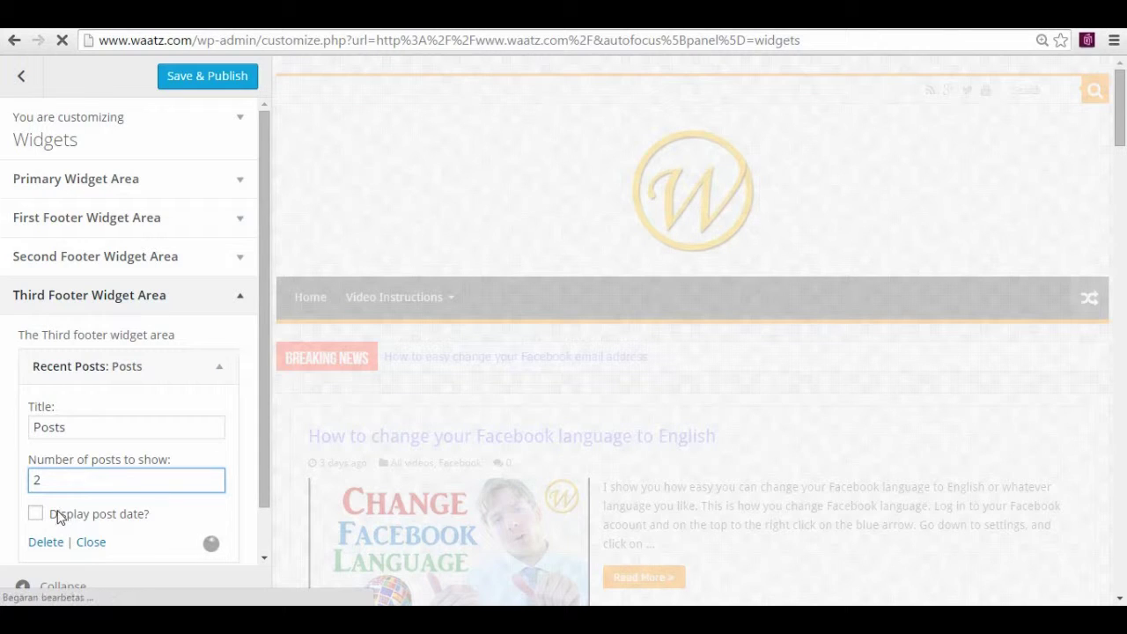
pyautogui.click(40, 518)
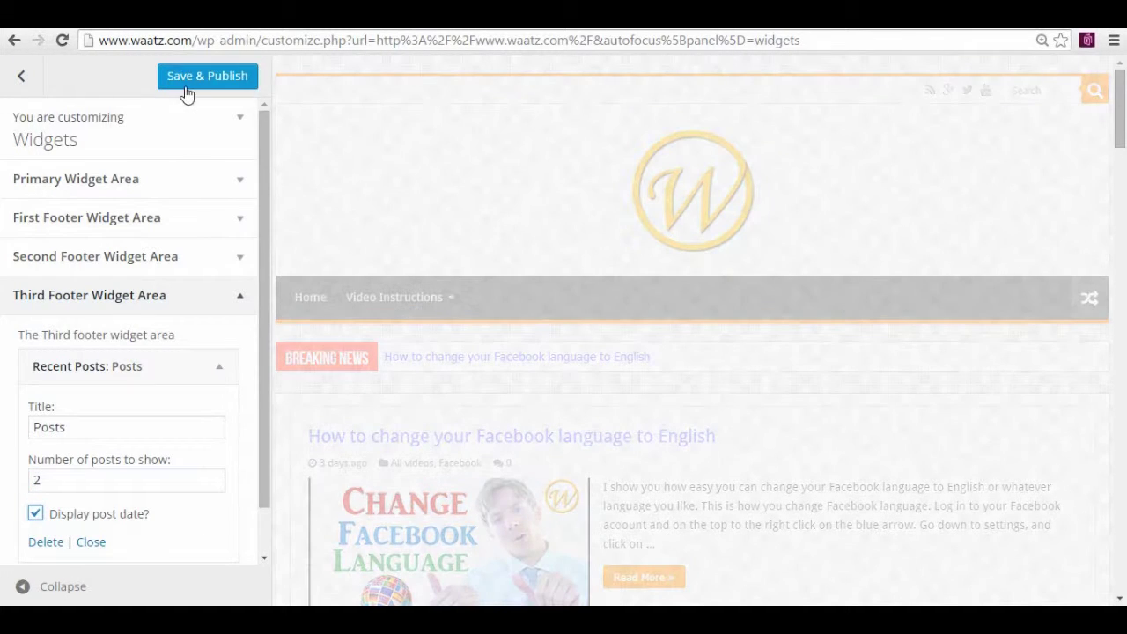
pyautogui.click(184, 84)
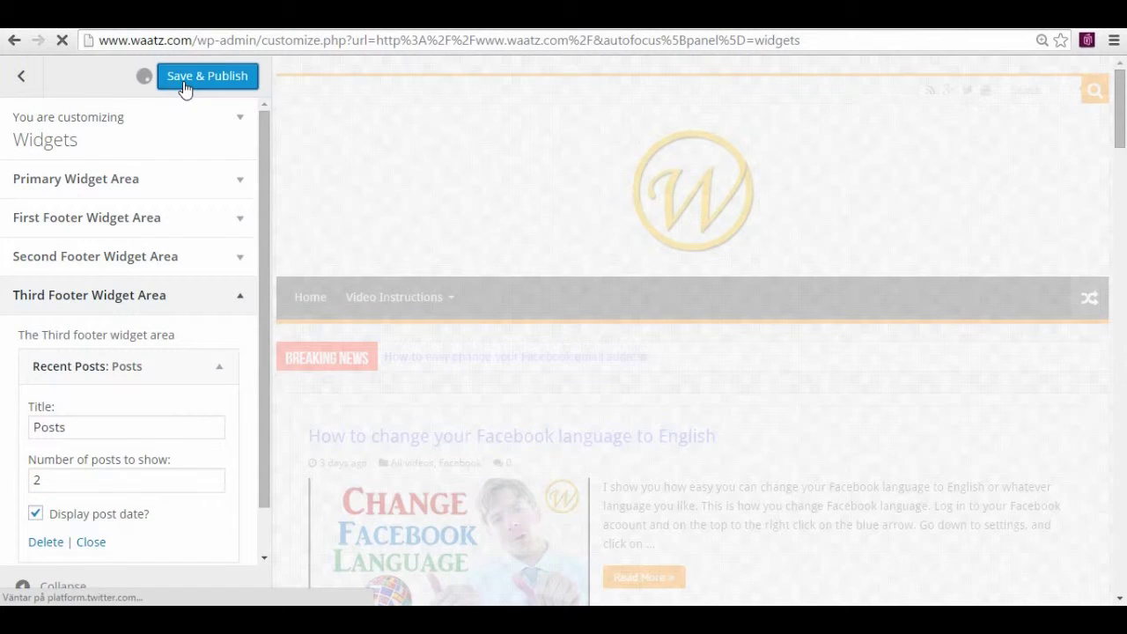
# Close the Customizer and scroll the live homepage down to the footer's Posts widget
pyautogui.click(22, 81)
pyautogui.click(21, 79)
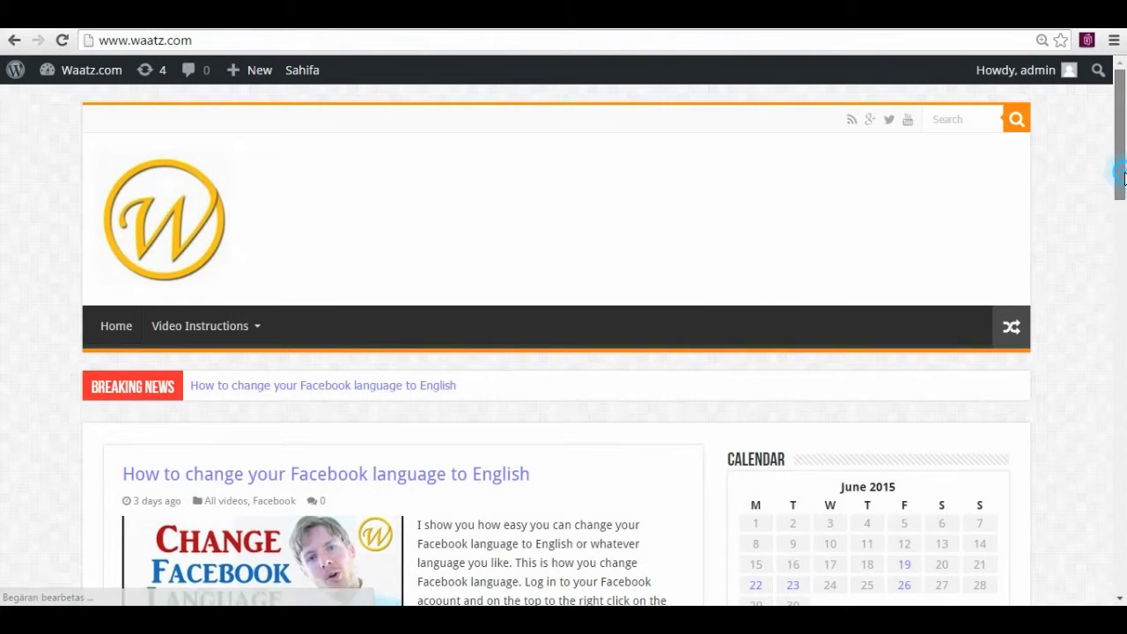
pyautogui.moveTo(1121, 176); pyautogui.dragTo(1122, 595)
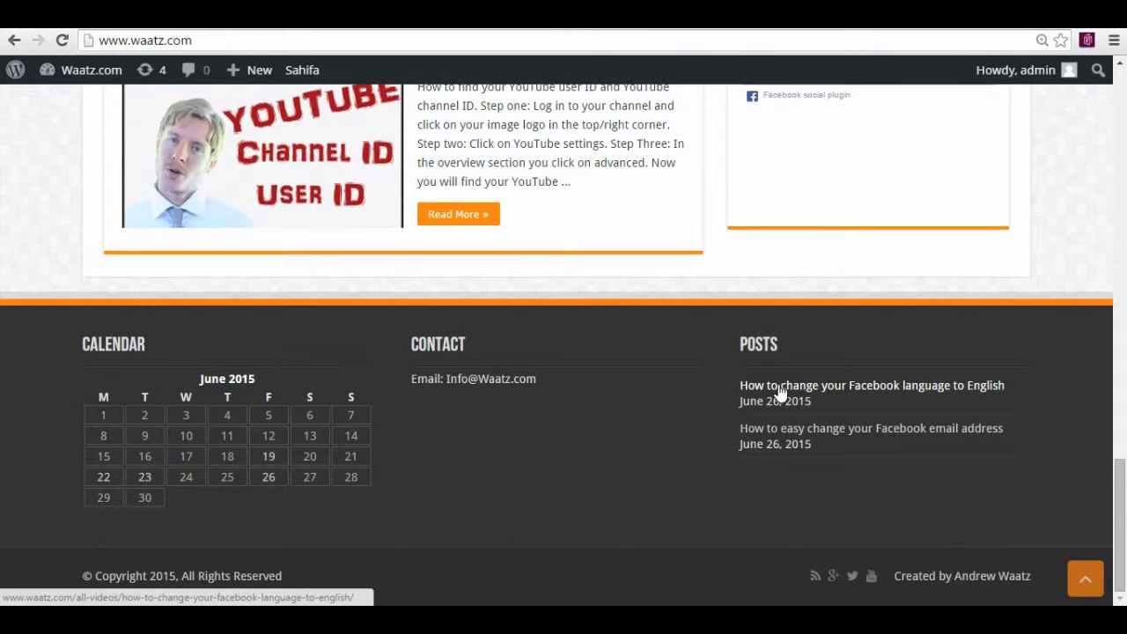
# Open the 'How to change your Facebook language to English' post and scroll through it
pyautogui.click(872, 397)
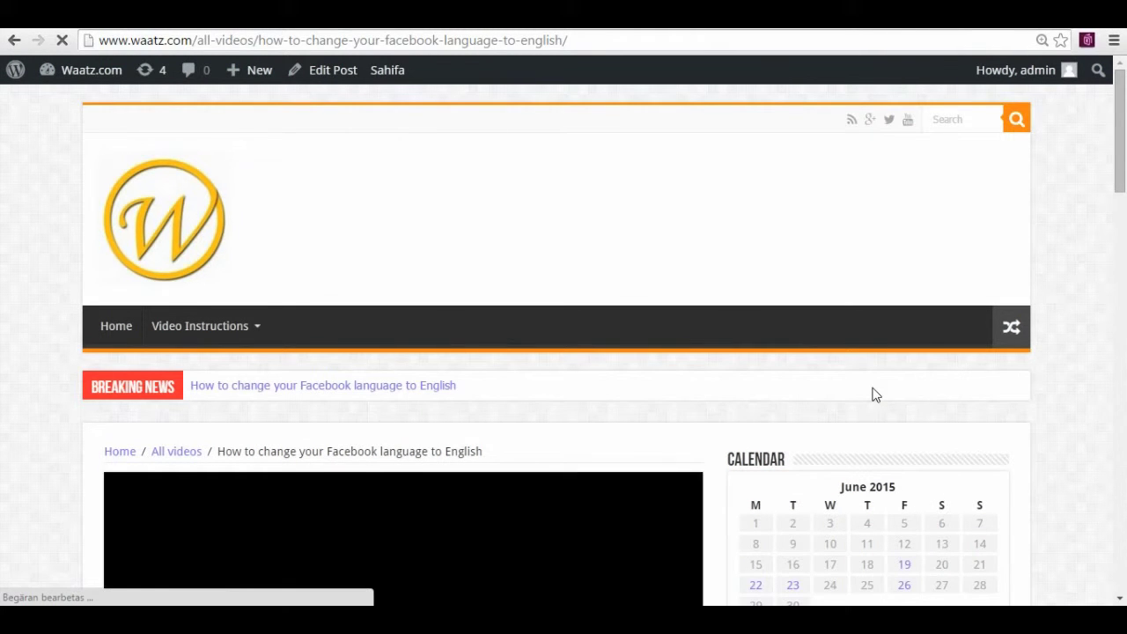
pyautogui.scroll(-5, 872, 397)
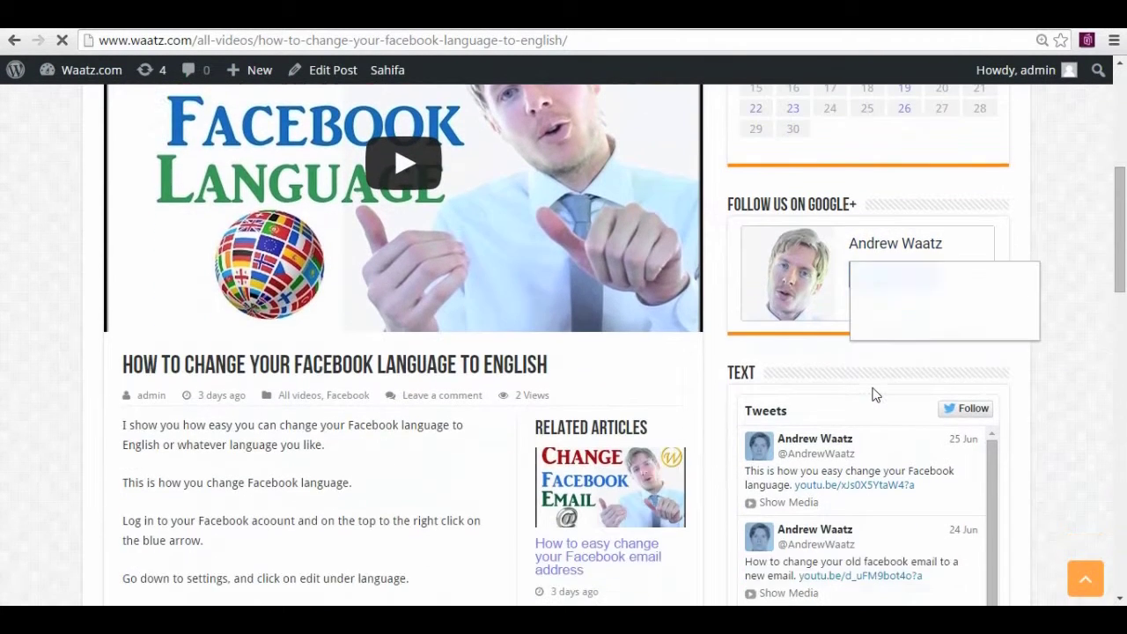
pyautogui.scroll(-4, 872, 397)
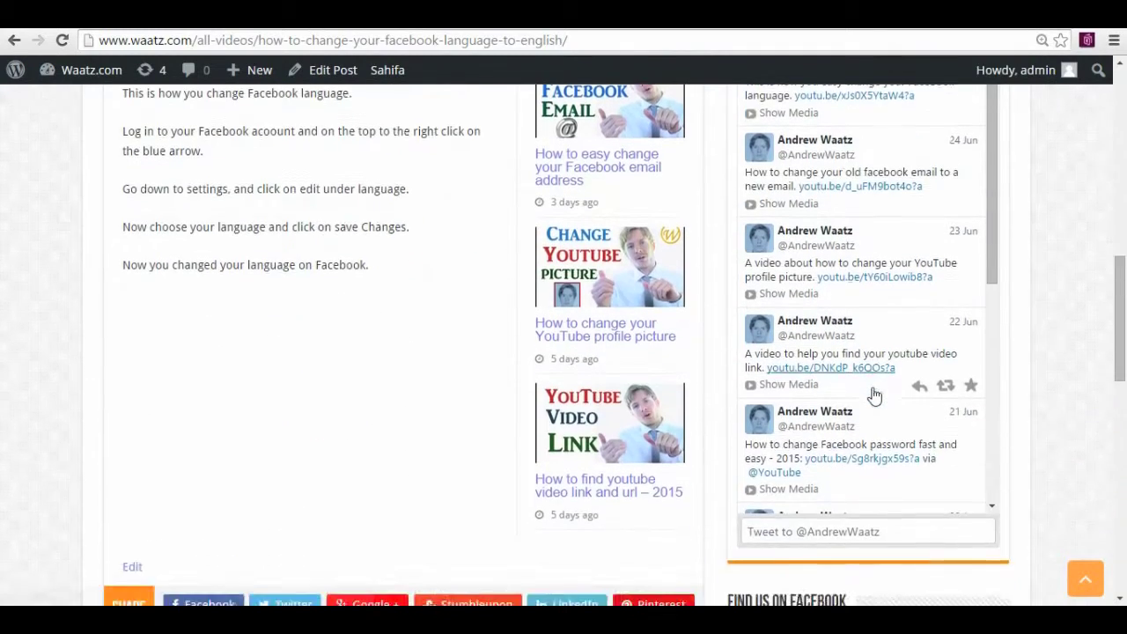
pyautogui.scroll(-4, 874, 396)
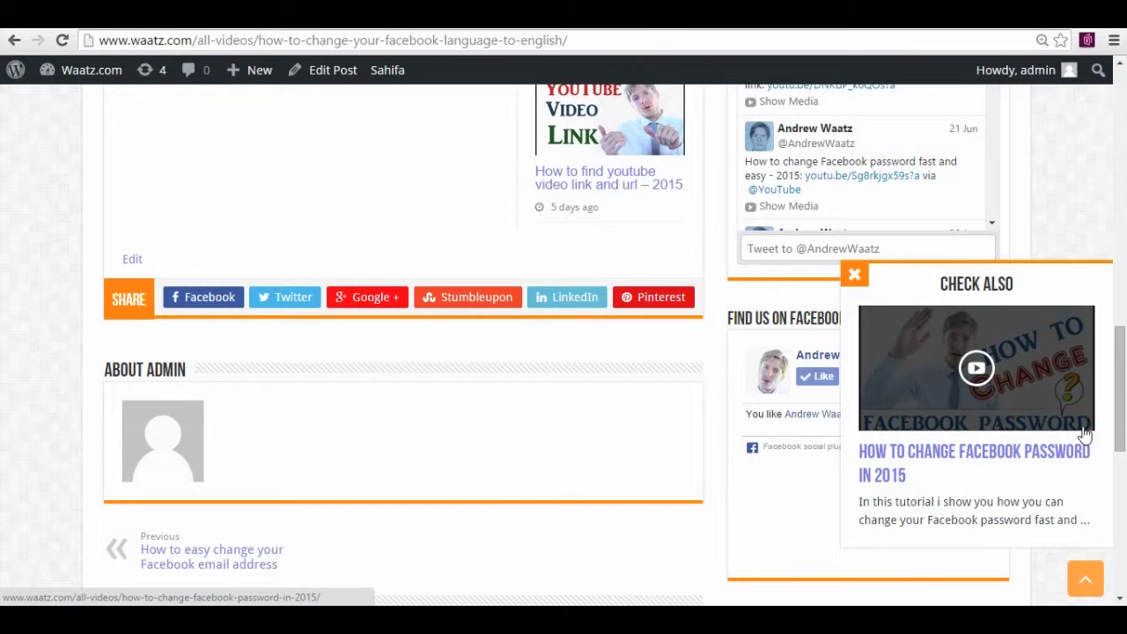
pyautogui.moveTo(1118, 414); pyautogui.dragTo(1124, 141)
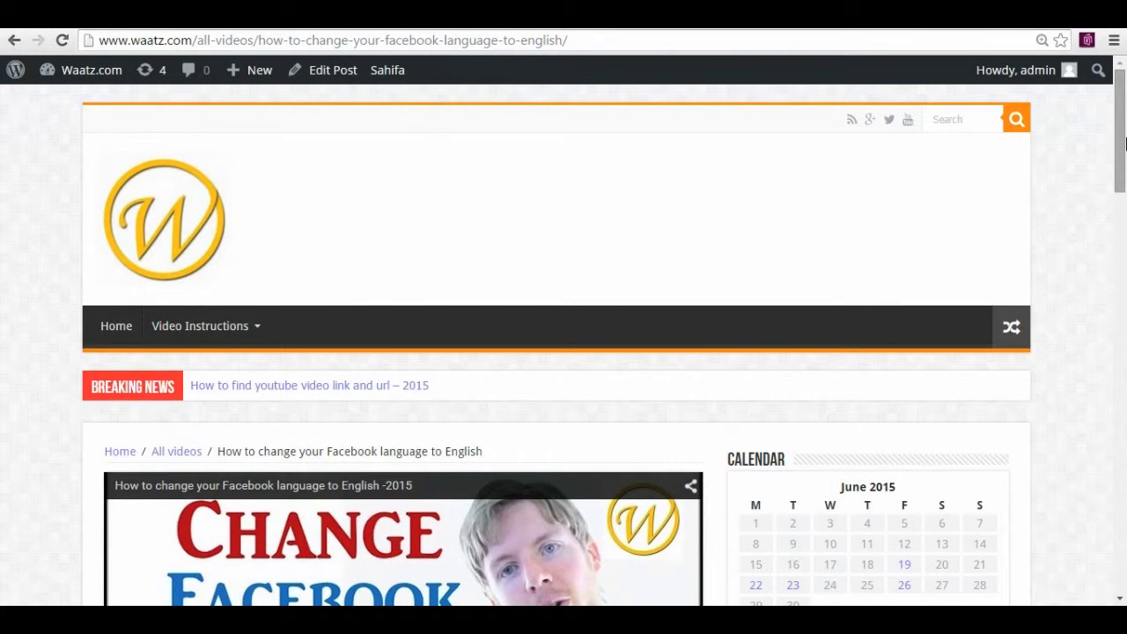